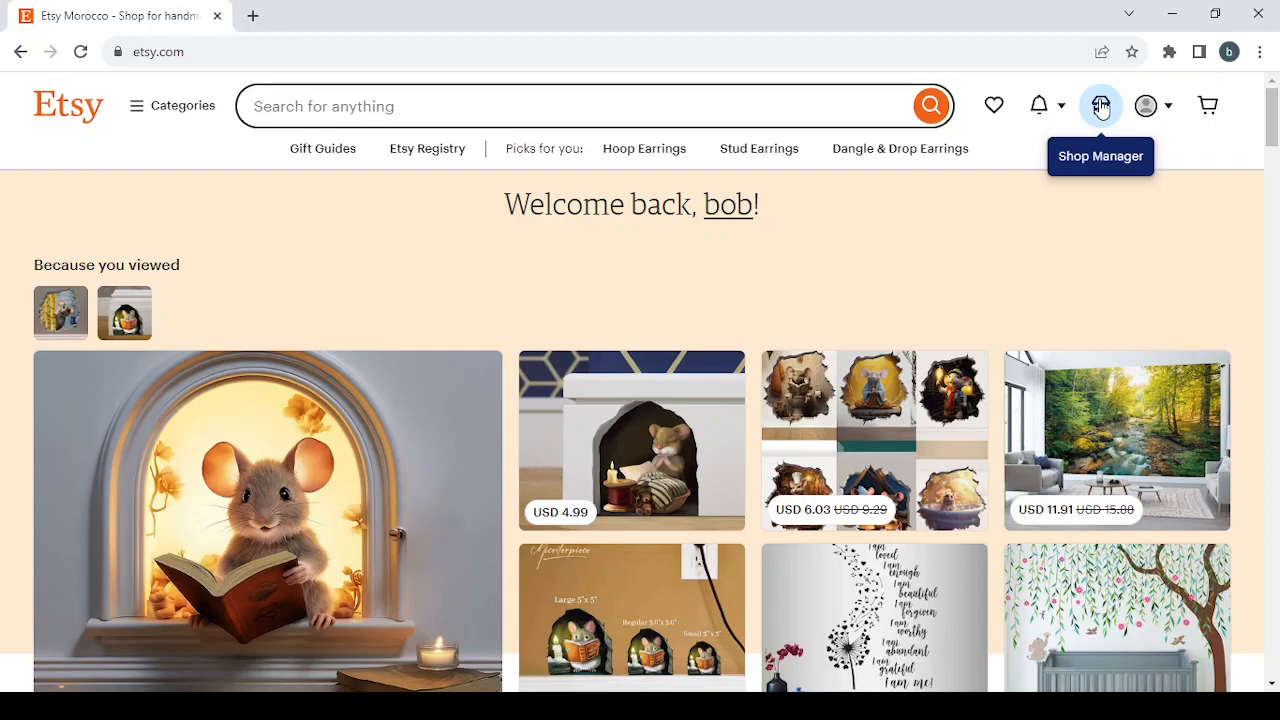
# - Open the shop preferences in the shop setup, set the shop currency to United States Dollar and save
pyautogui.click(1101, 108)
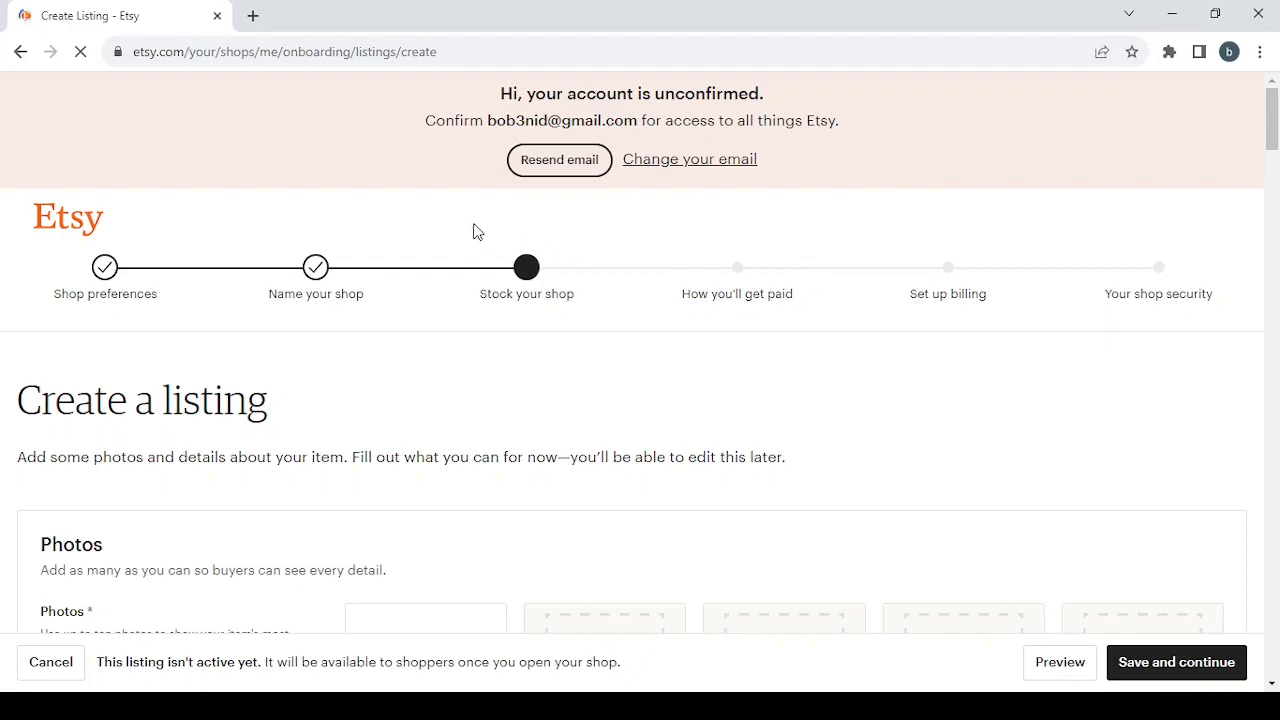
pyautogui.click(107, 268)
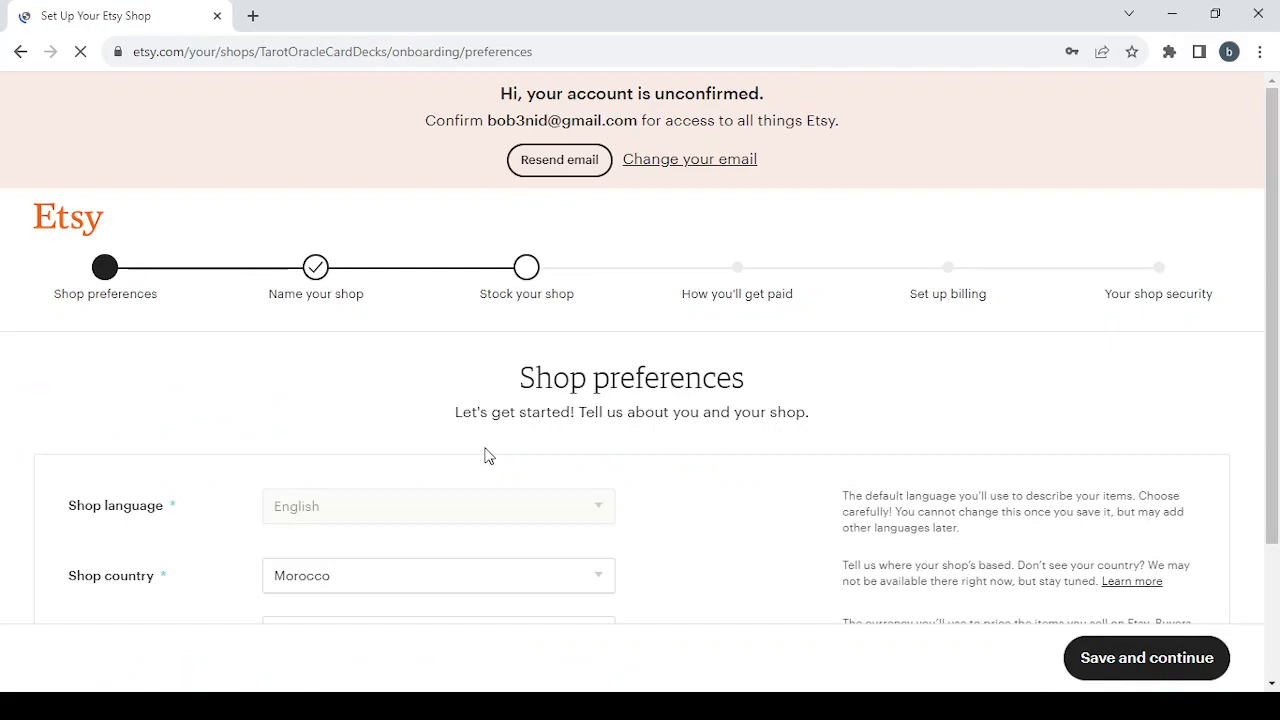
pyautogui.scroll(-1, 490, 457)
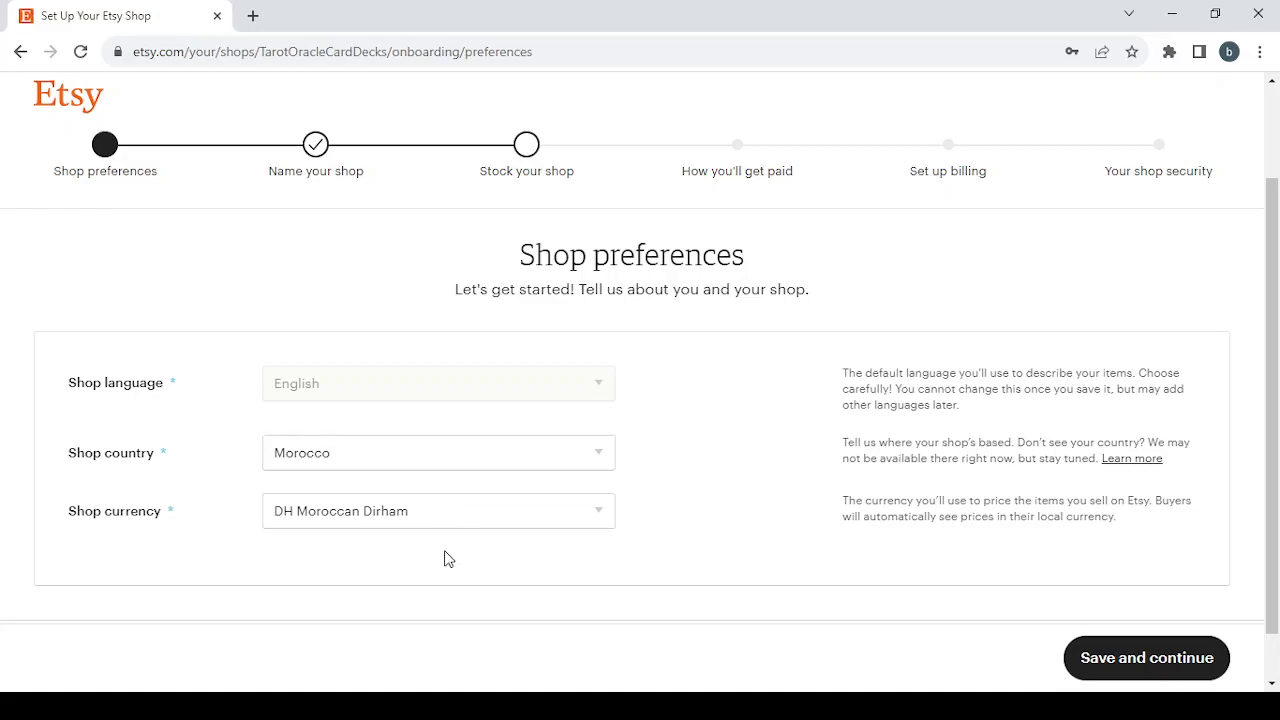
pyautogui.click(447, 517)
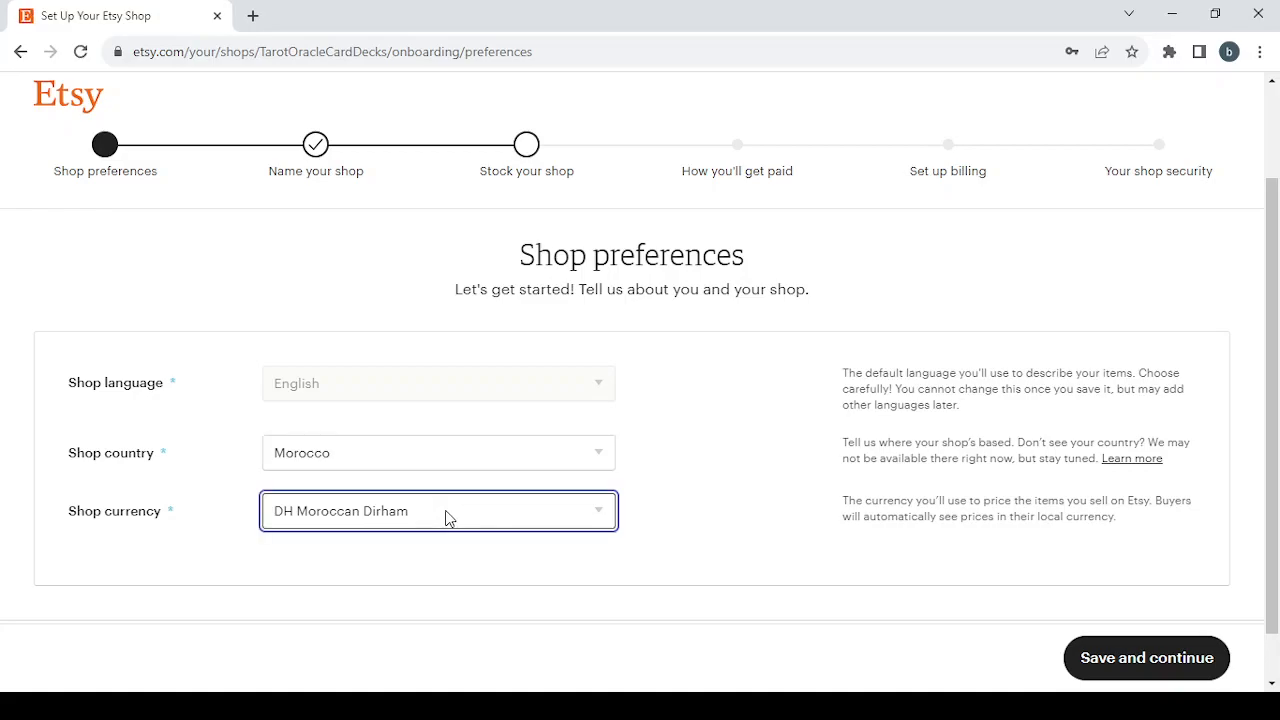
pyautogui.click(485, 197)
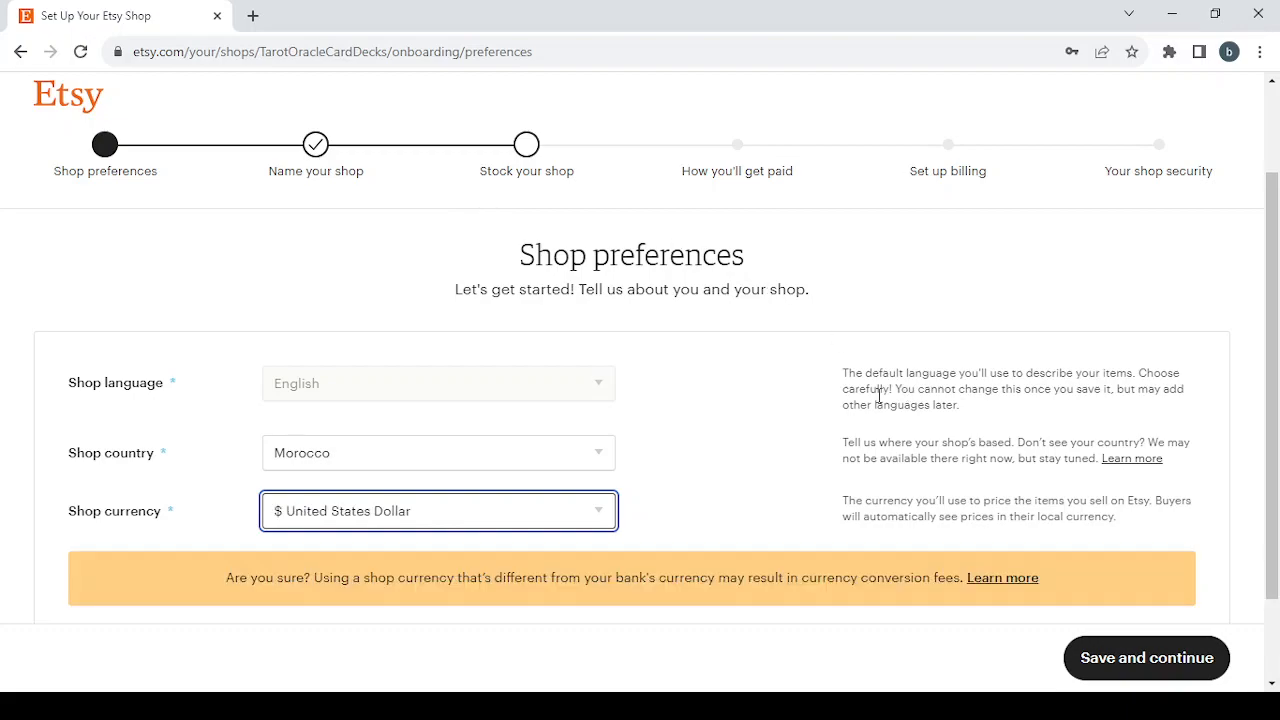
pyautogui.click(1146, 658)
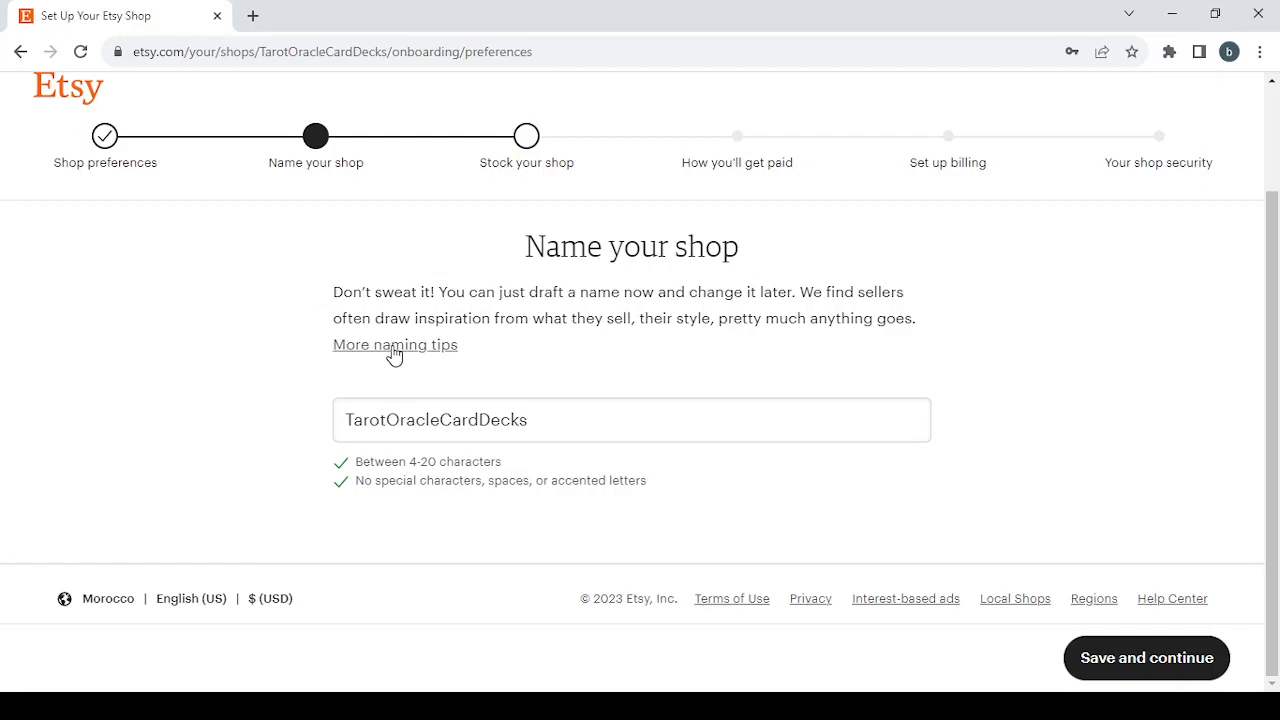
# - Replace the shop name with "5-Digital Tarot or Oracle Card Decks"
pyautogui.click(550, 427)
pyautogui.hotkey('ctrl', 'a')
pyautogui.press('BackSpace')
pyautogui.write('5-Digital Tarot or Oracle Card Decks')
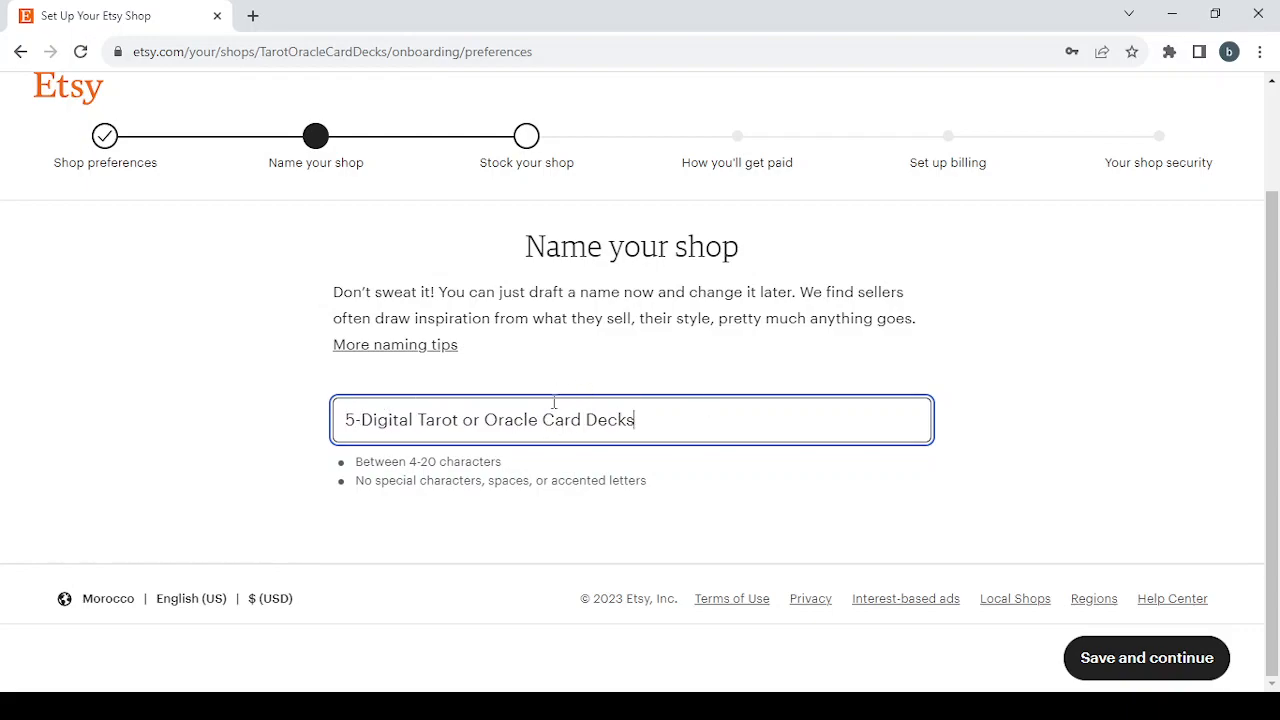
pyautogui.tripleClick(553, 402)
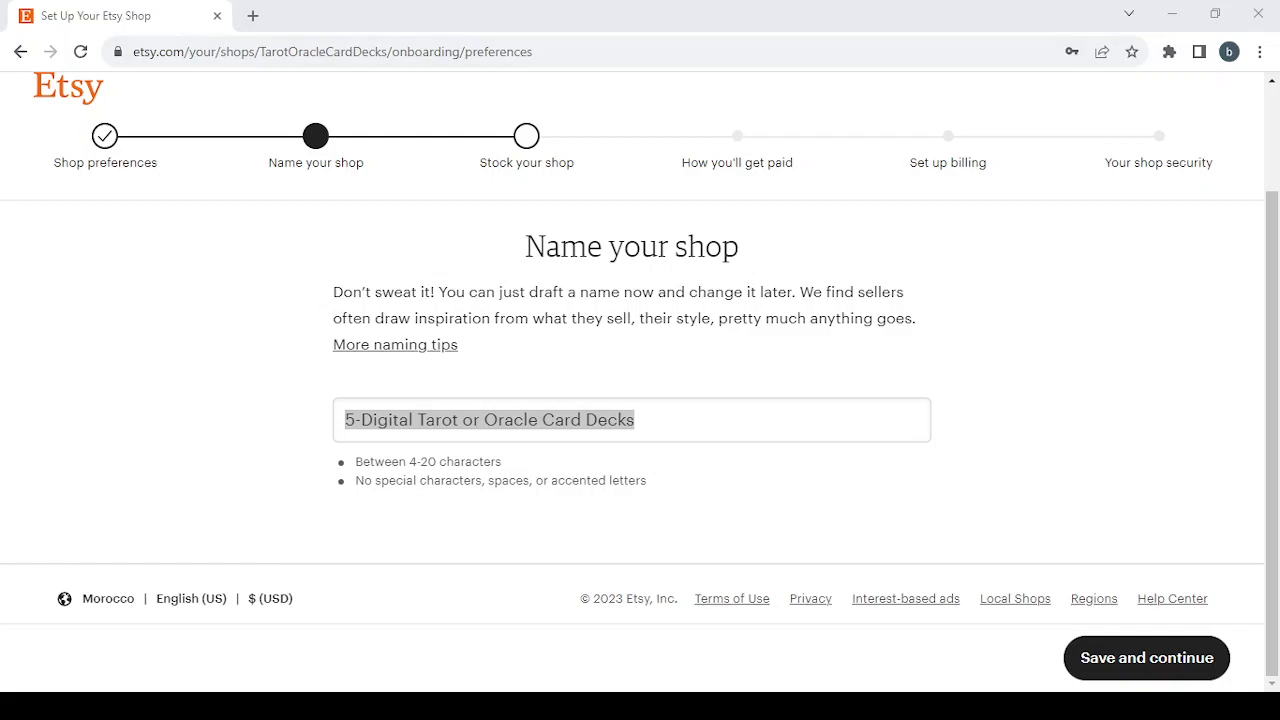
# - Replace the whole shop name with the text "Digital Escape Room Games"
pyautogui.hotkey('alt', 'Tab')
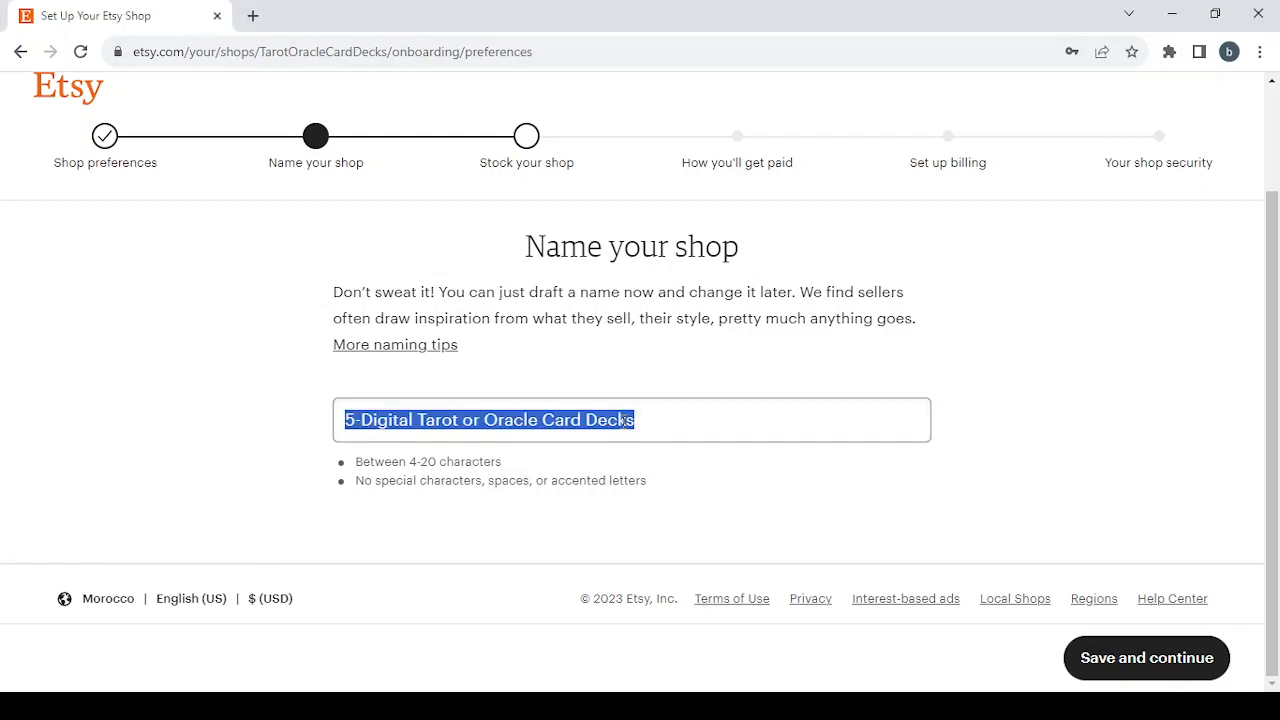
pyautogui.click(624, 421)
pyautogui.moveTo(664, 426); pyautogui.dragTo(320, 407)
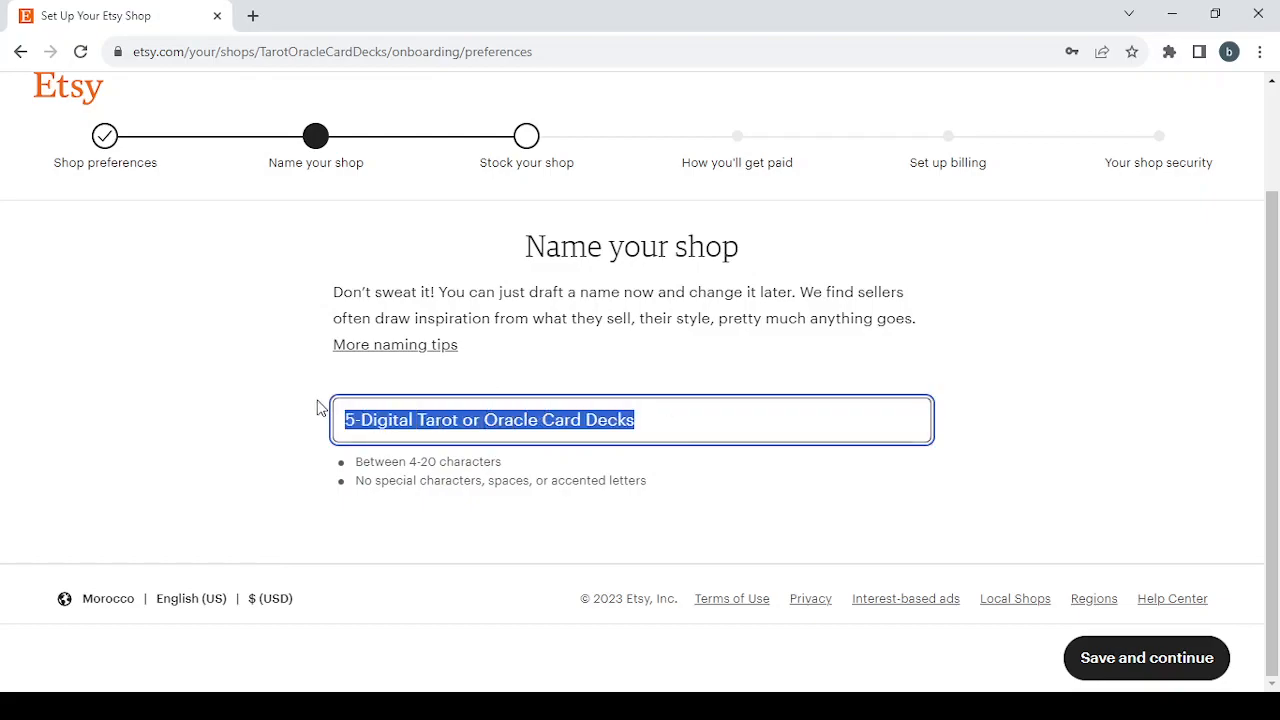
pyautogui.press('BackSpace')
pyautogui.write('Digital Escape Room Games')
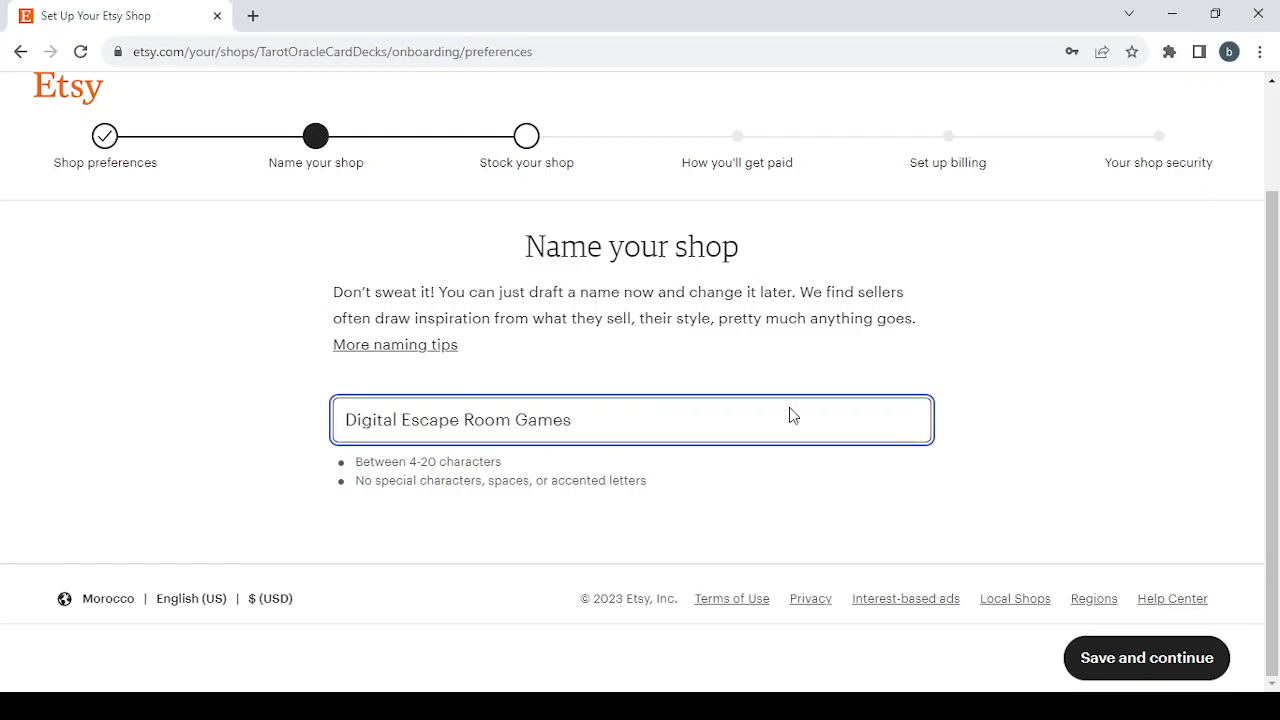
# - Remove the spaces and the word "Digital" from the shop name so it reads EscapeRoomGames
pyautogui.click(402, 420)
pyautogui.press('BackSpace')
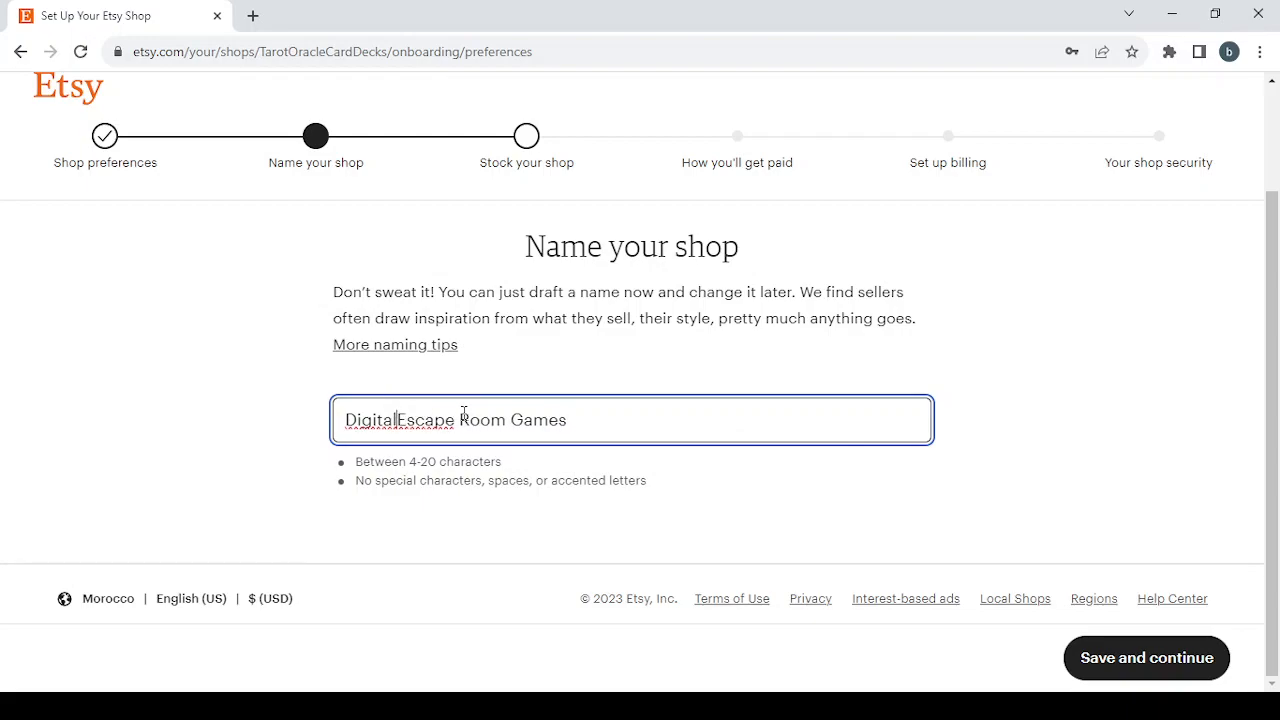
pyautogui.press('BackSpace')
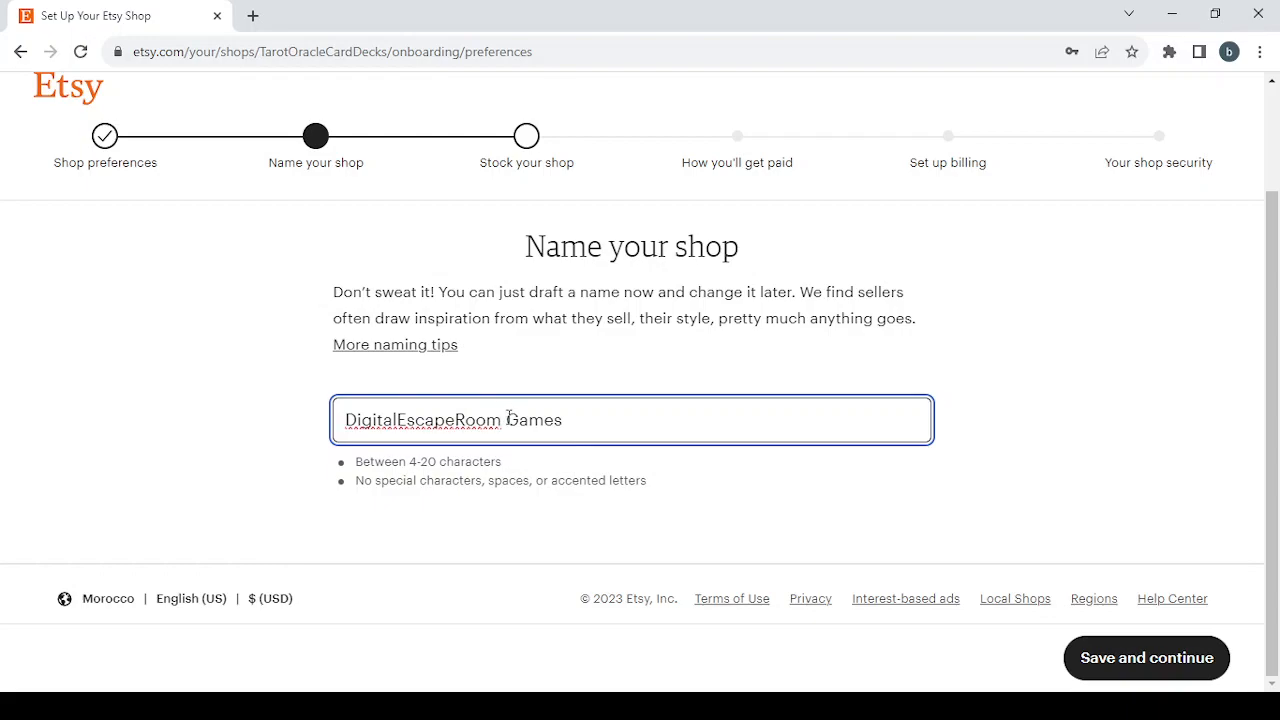
pyautogui.click(508, 420)
pyautogui.press('BackSpace')
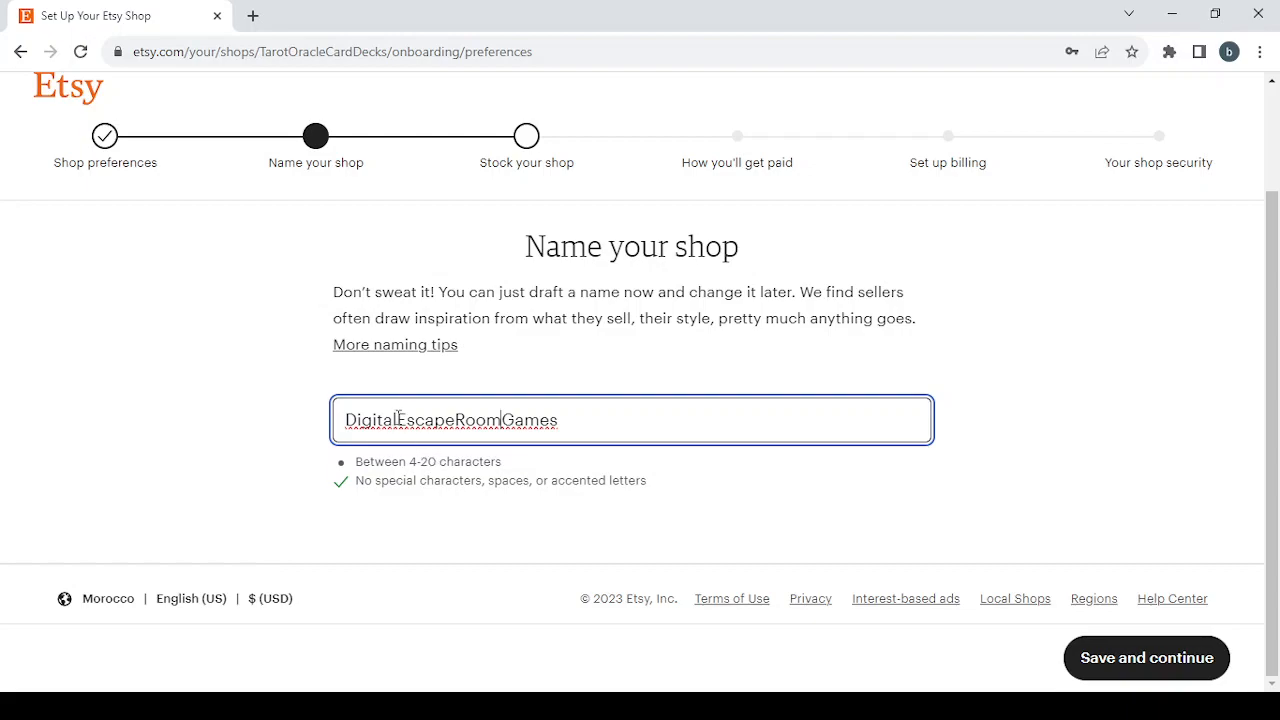
pyautogui.moveTo(399, 420); pyautogui.dragTo(250, 410)
pyautogui.press('BackSpace')
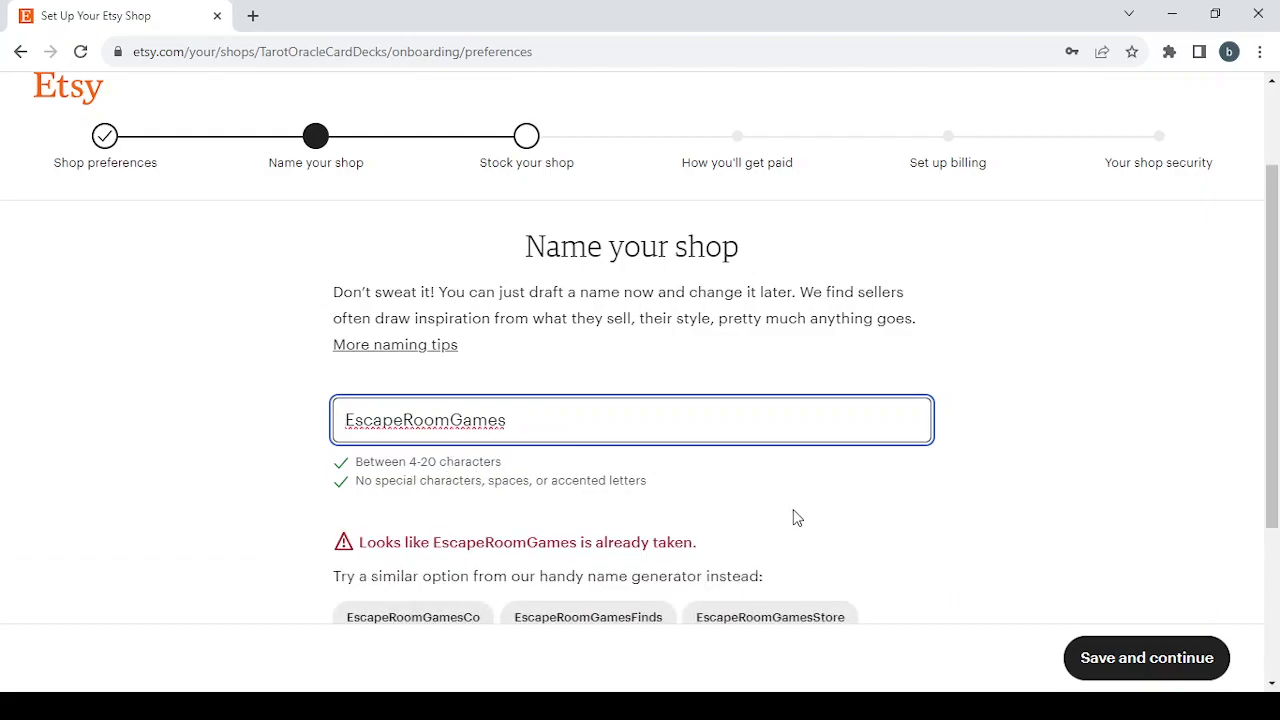
# - Try the shop name variants EscapeRo0mGames and EscapeR00mGames, with zeros in place of the letters o
pyautogui.scroll(-1, 793, 518)
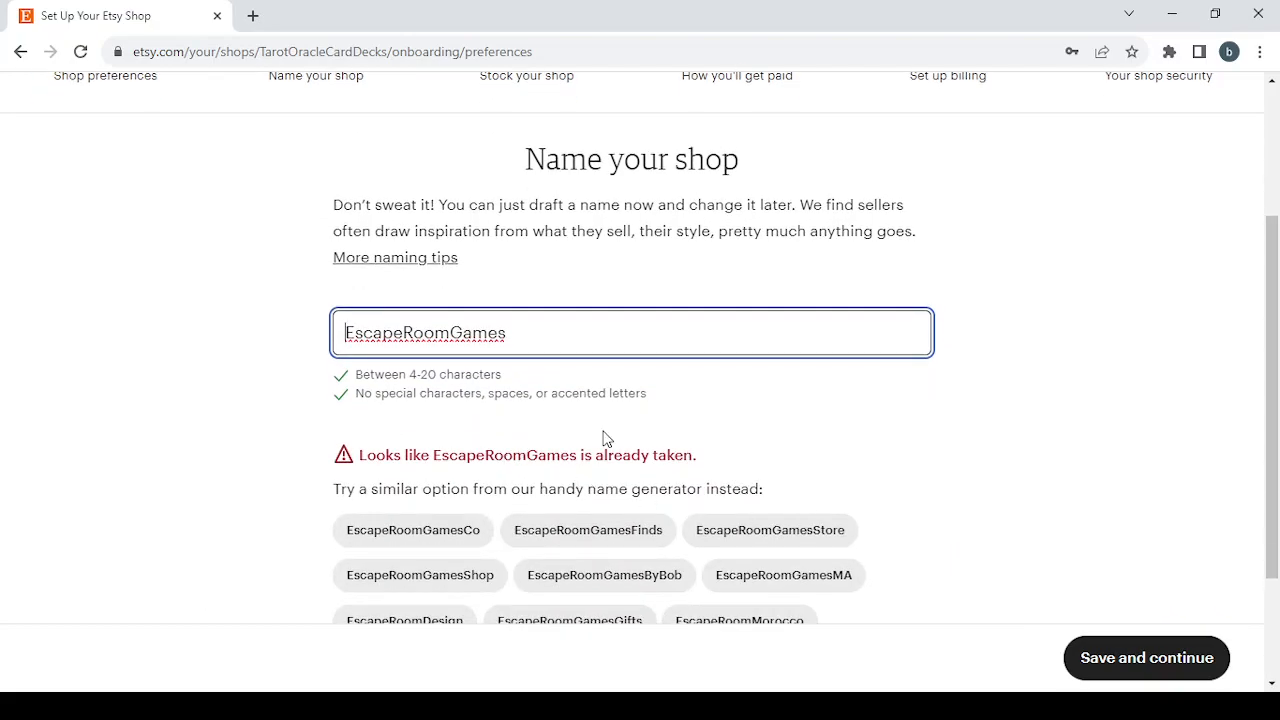
pyautogui.scroll(-1, 656, 432)
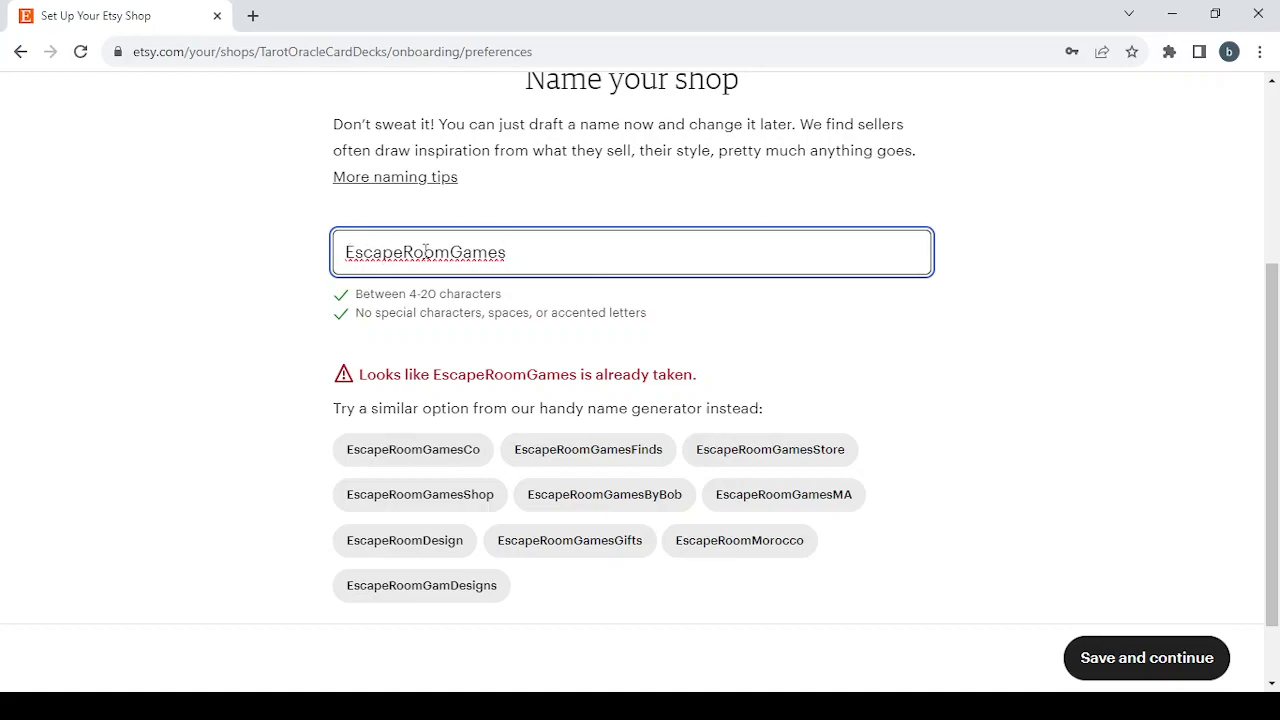
pyautogui.moveTo(434, 252); pyautogui.dragTo(422, 252)
pyautogui.press('BackSpace')
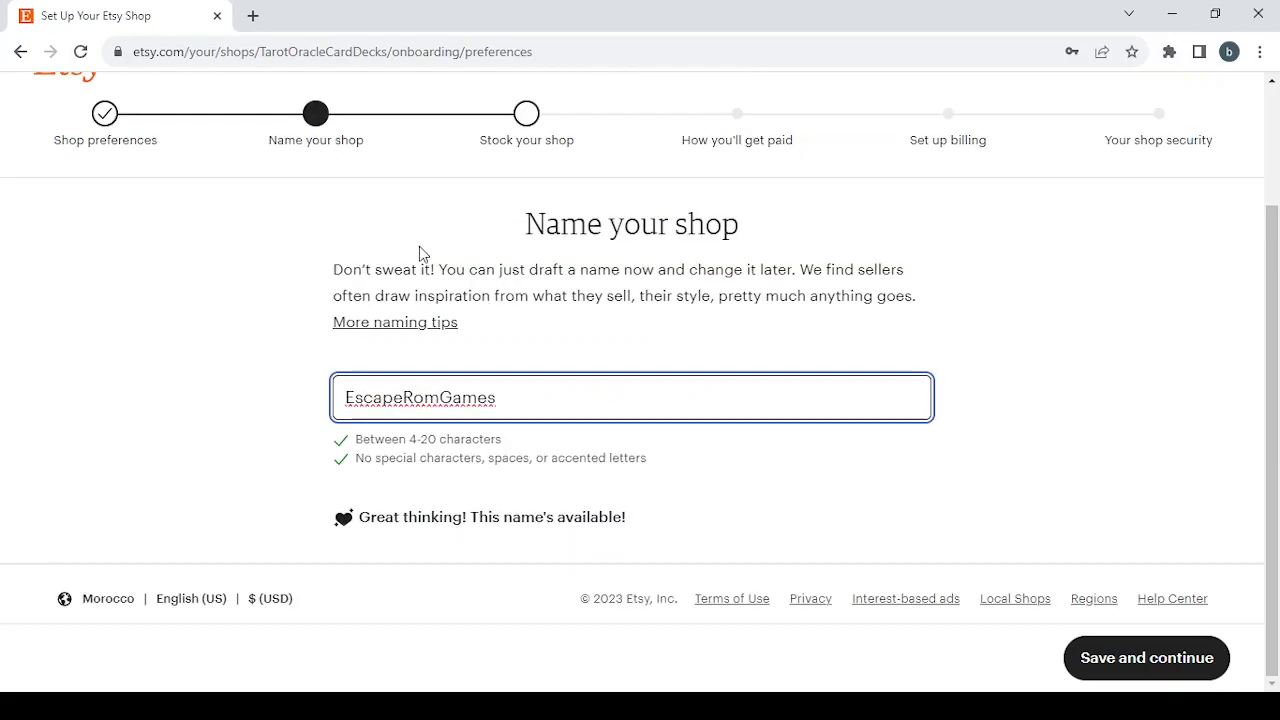
pyautogui.write('0')
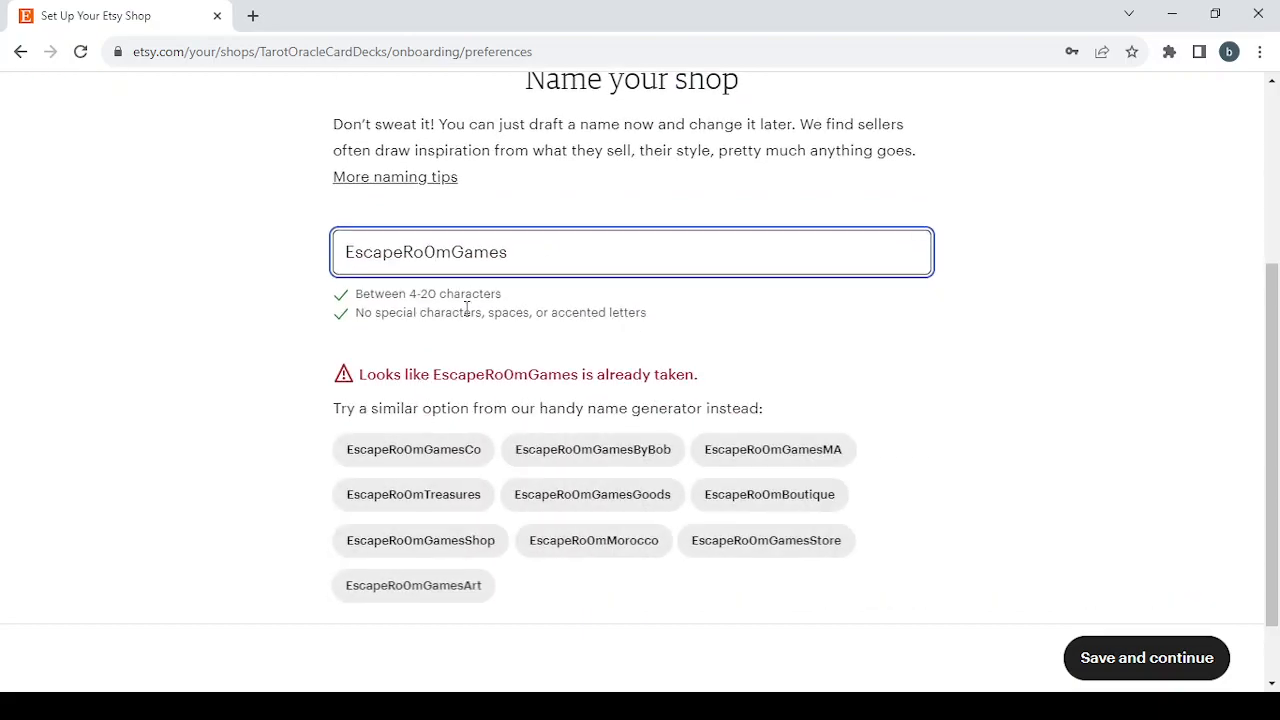
pyautogui.click(424, 251)
pyautogui.press('BackSpace')
pyautogui.write('O')
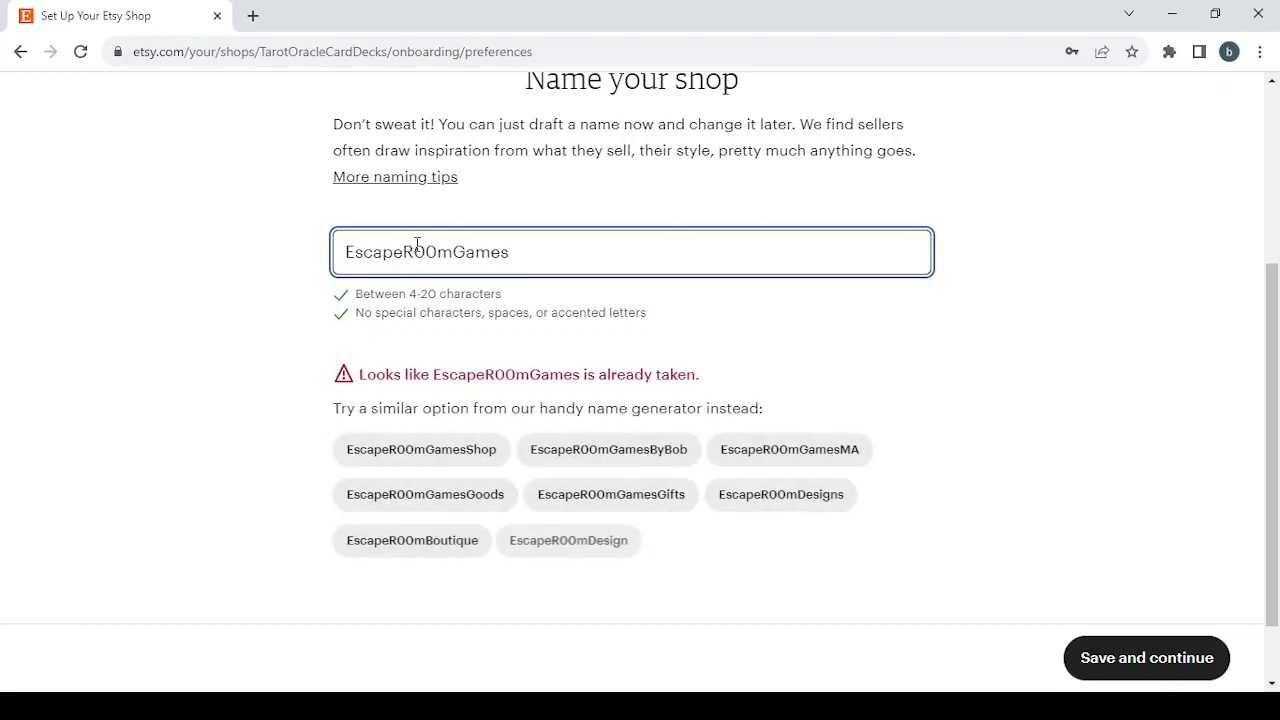
# - Change the zeros in the shop name back to letters so it reads EscapeRoomGames
pyautogui.press('Delete')
pyautogui.press('BackSpace')
pyautogui.write('oo')
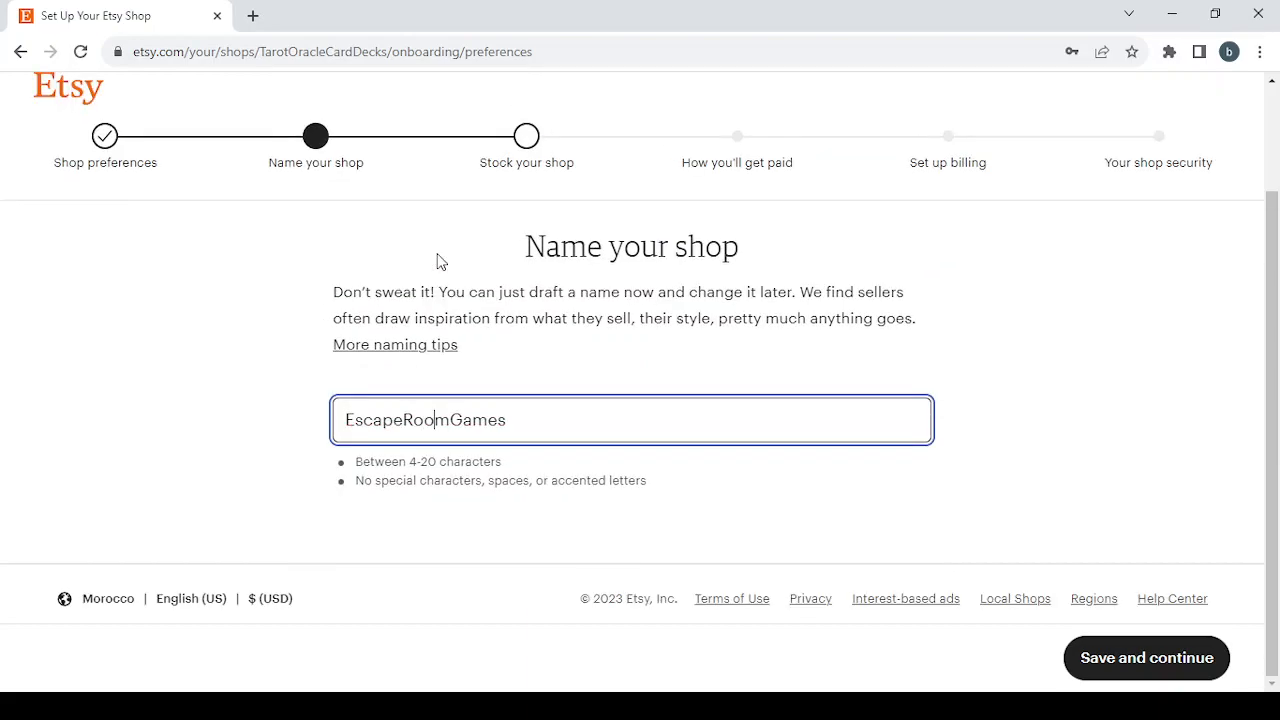
# - Change the shop name to EscapeRoomG1mes and save it to continue to stocking the shop
pyautogui.scroll(-2, 466, 480)
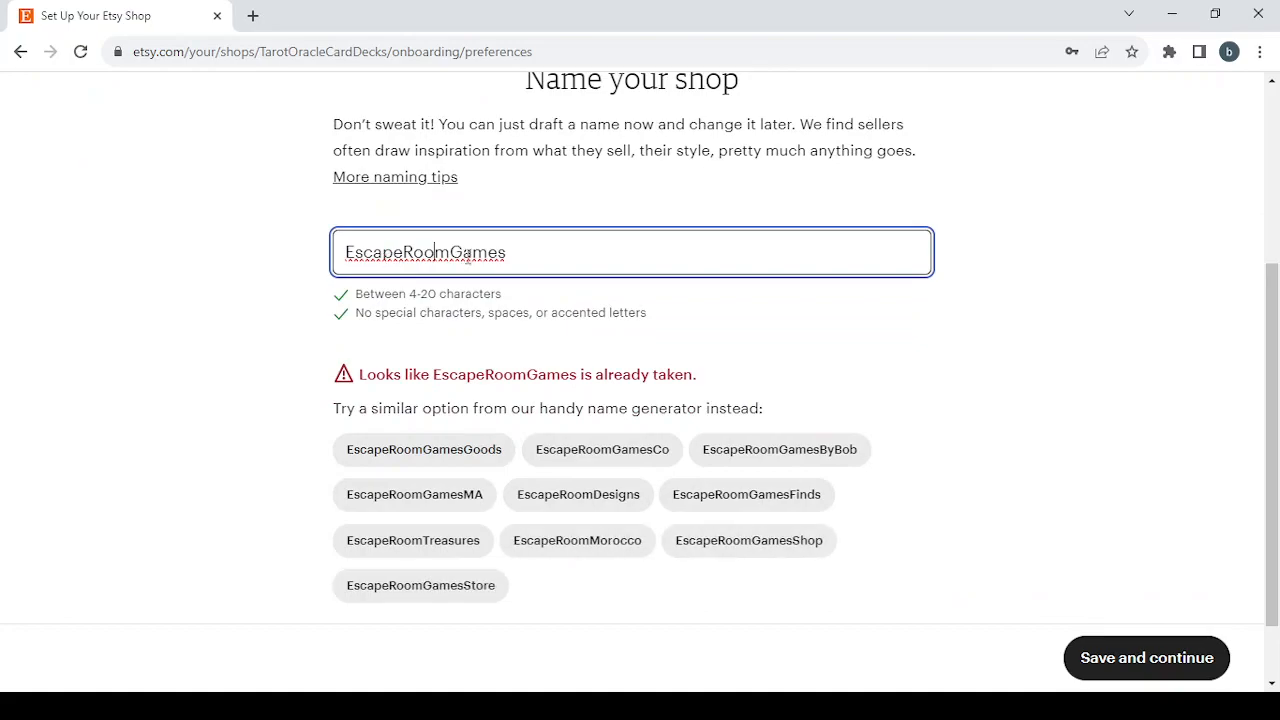
pyautogui.click(473, 253)
pyautogui.press('BackSpace')
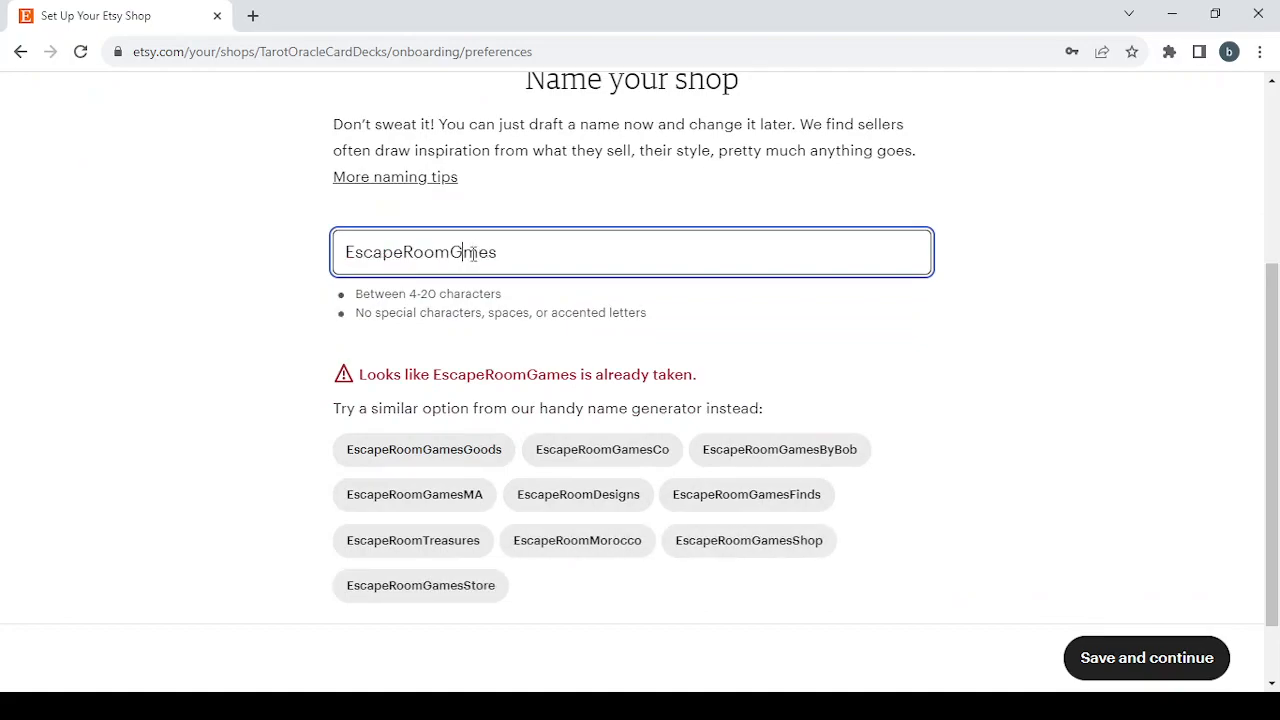
pyautogui.write('1')
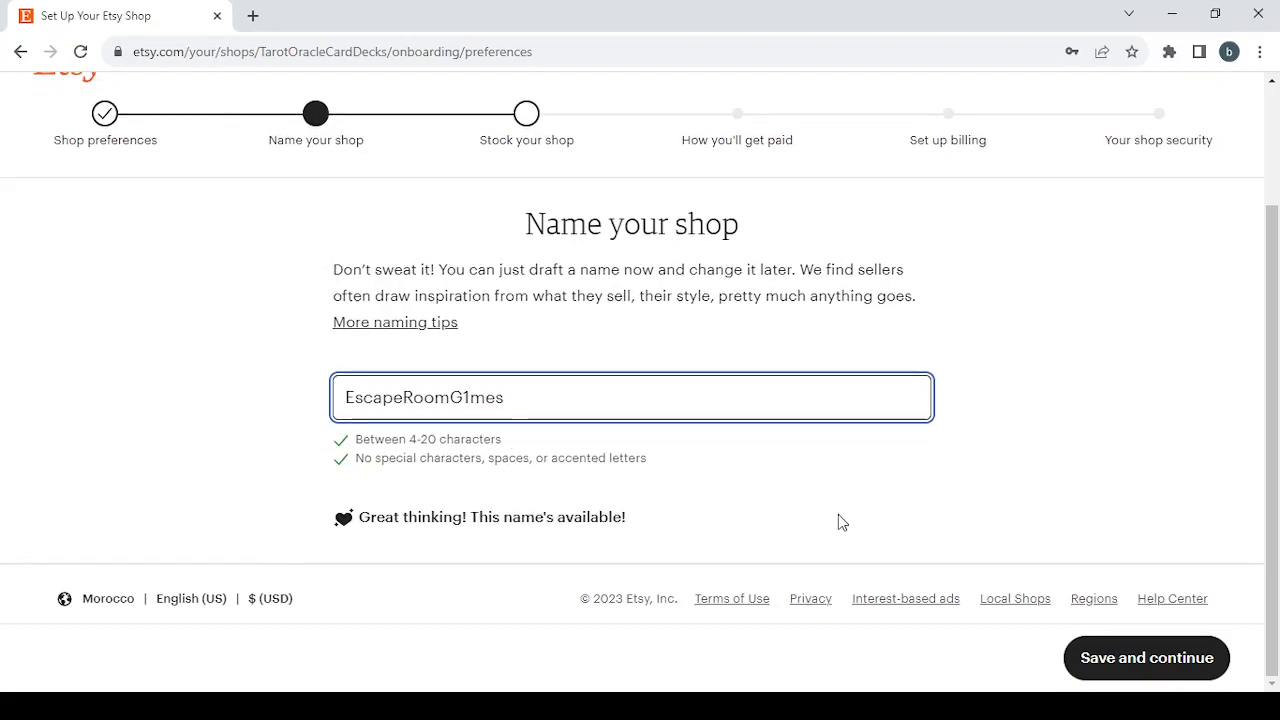
pyautogui.click(1183, 677)
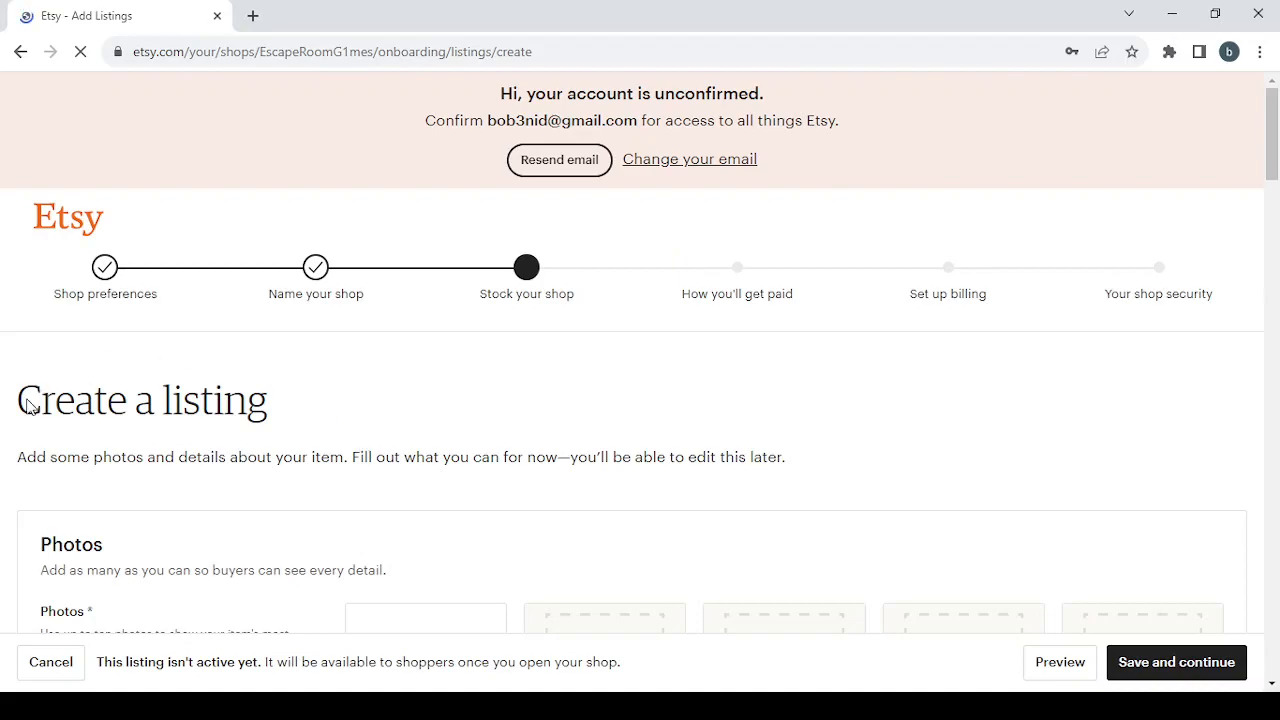
# - Look over the start of the new listing form and try to save it without filling in any fields
pyautogui.scroll(-1, 449, 449)
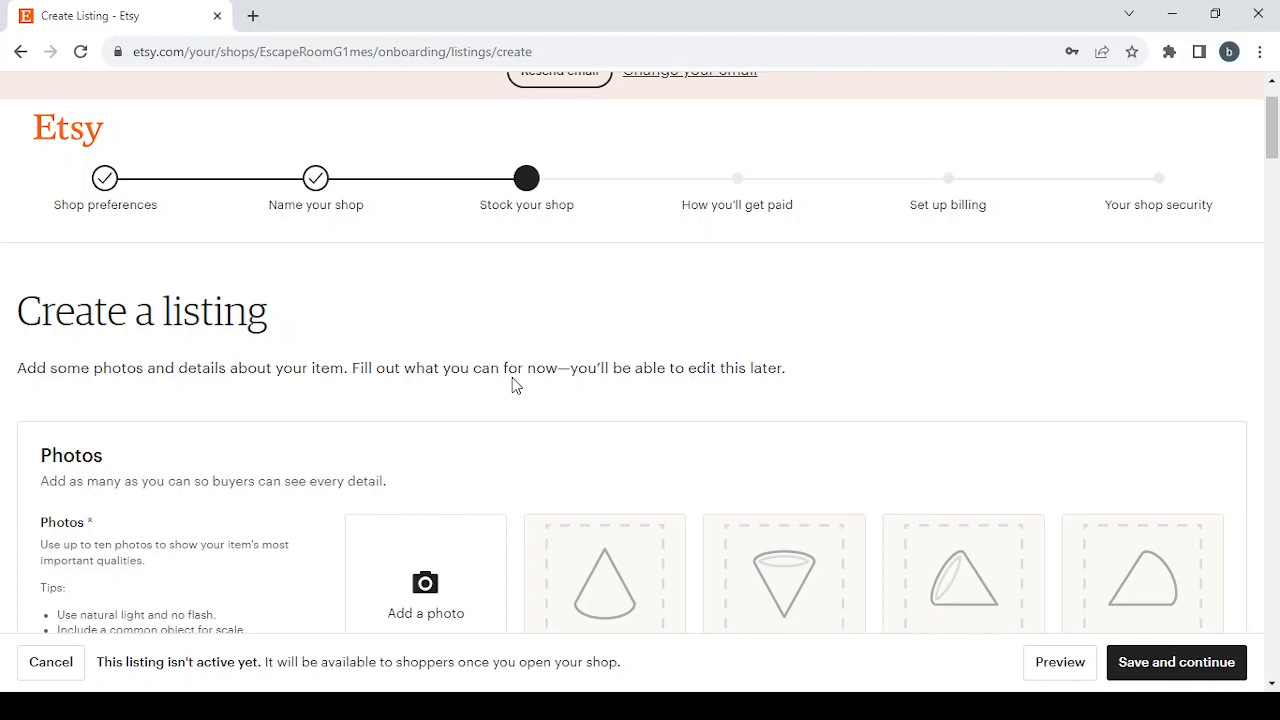
pyautogui.scroll(-1, 805, 372)
pyautogui.scroll(1, 805, 372)
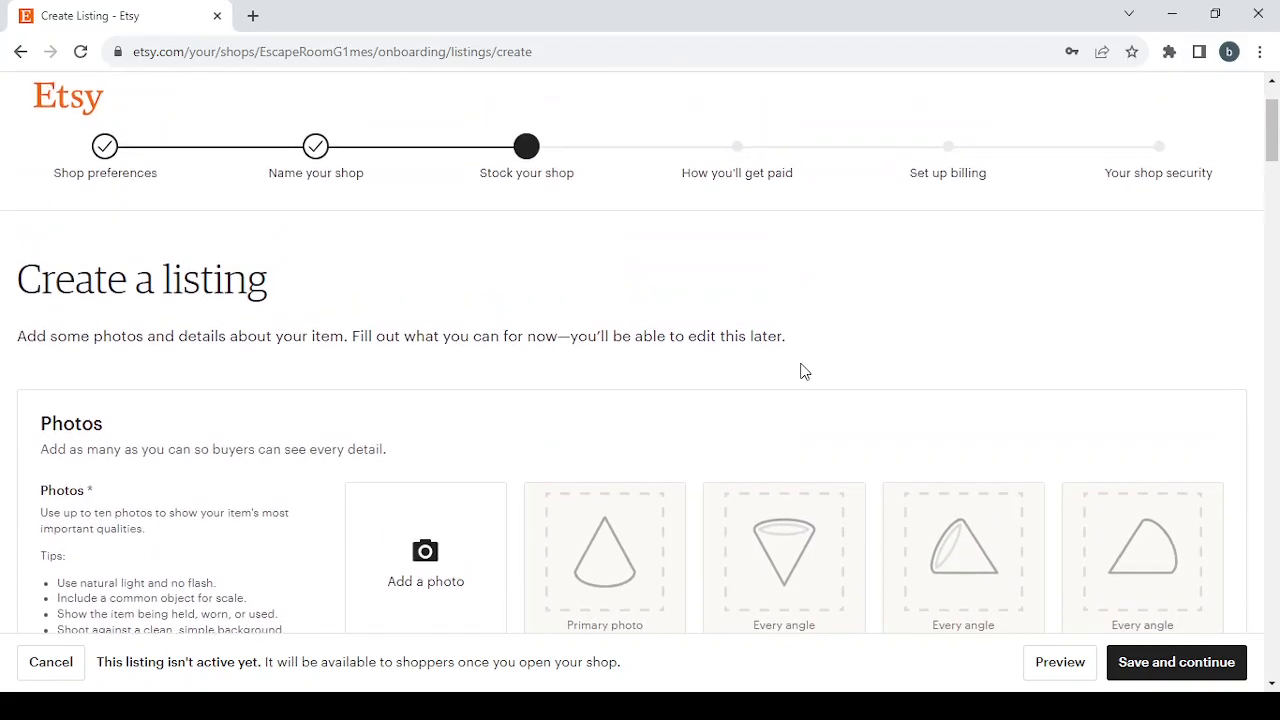
pyautogui.click(1221, 665)
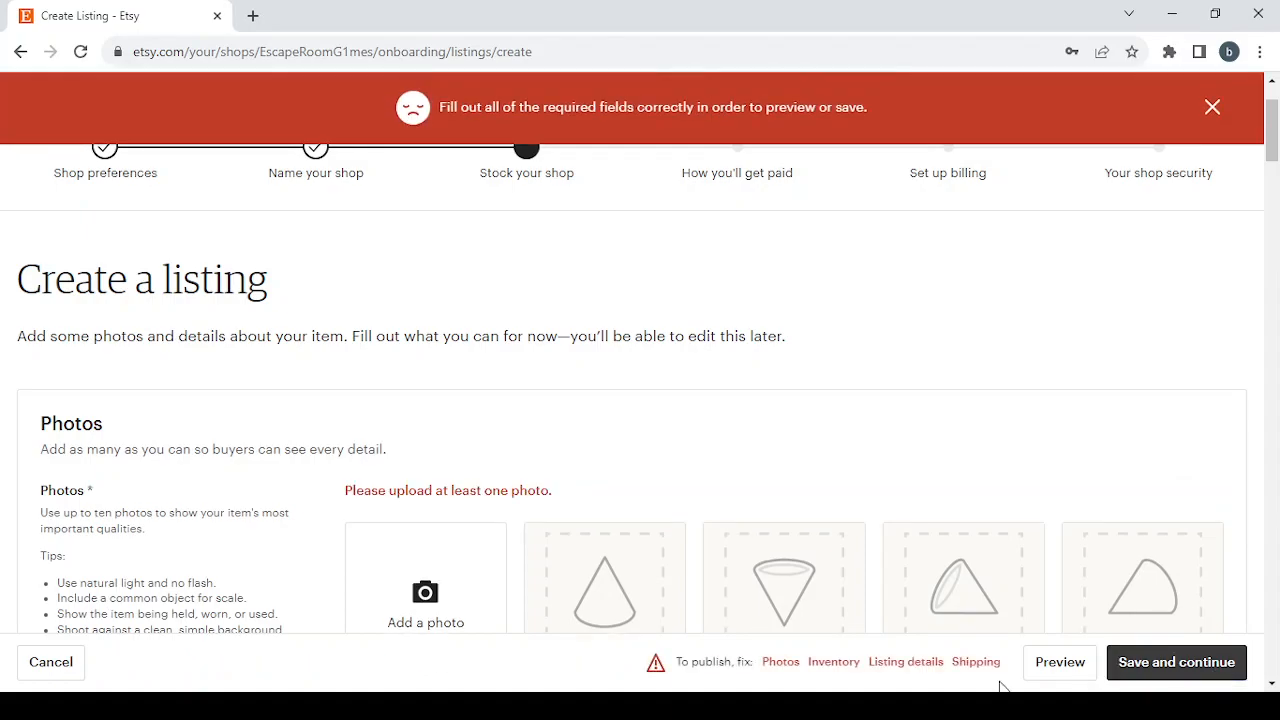
# - Examine the required fields in the listing's Photos, Inventory and pricing, Listing details and Shipping sections, plus the Video section
pyautogui.click(781, 662)
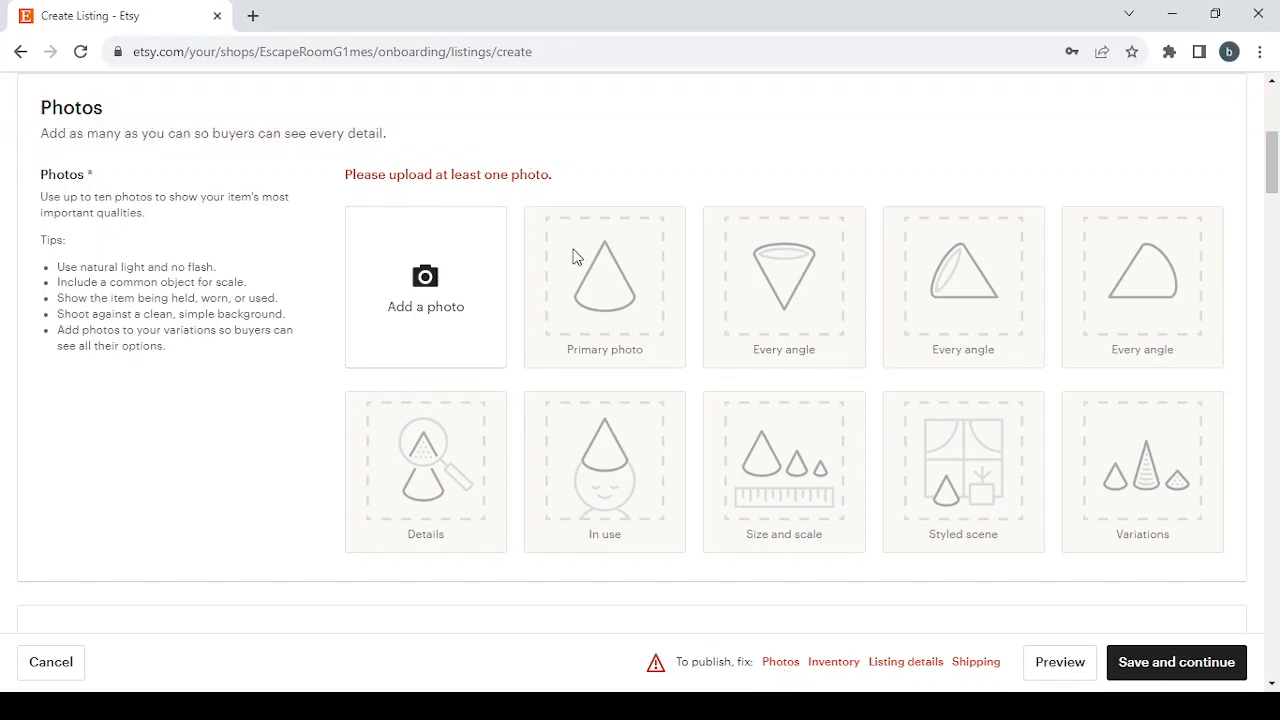
pyautogui.click(828, 664)
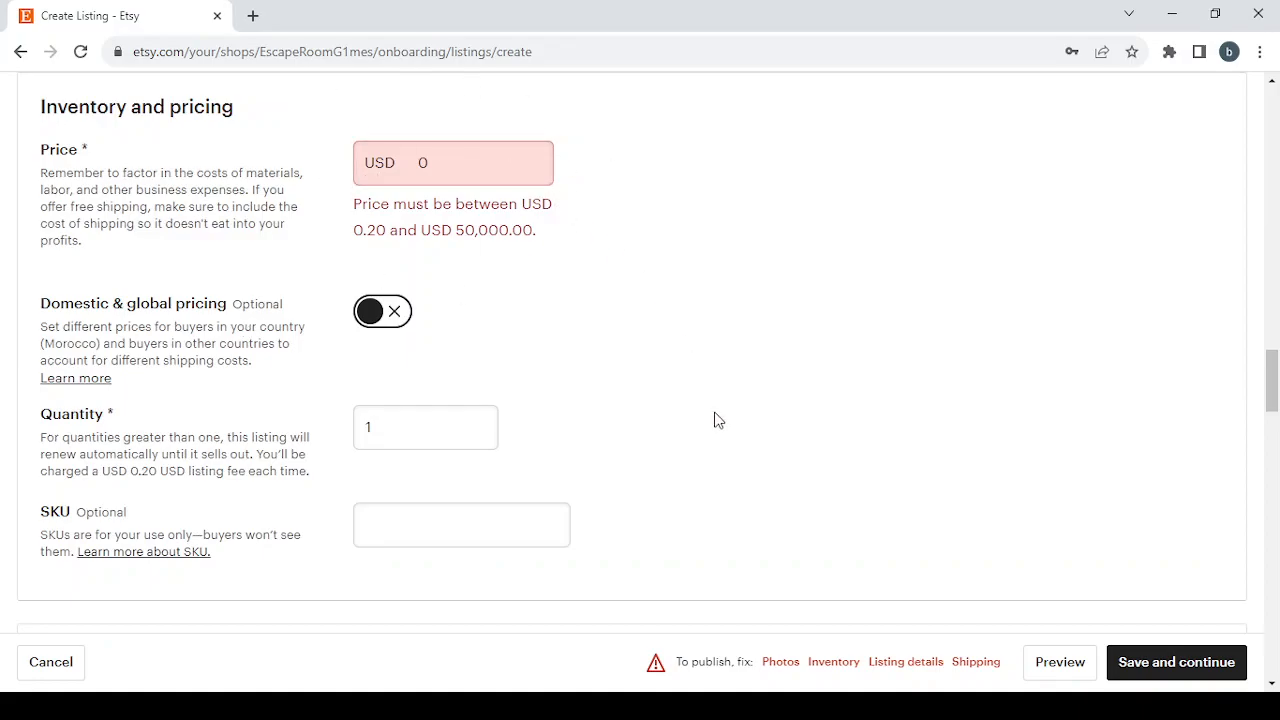
pyautogui.click(905, 663)
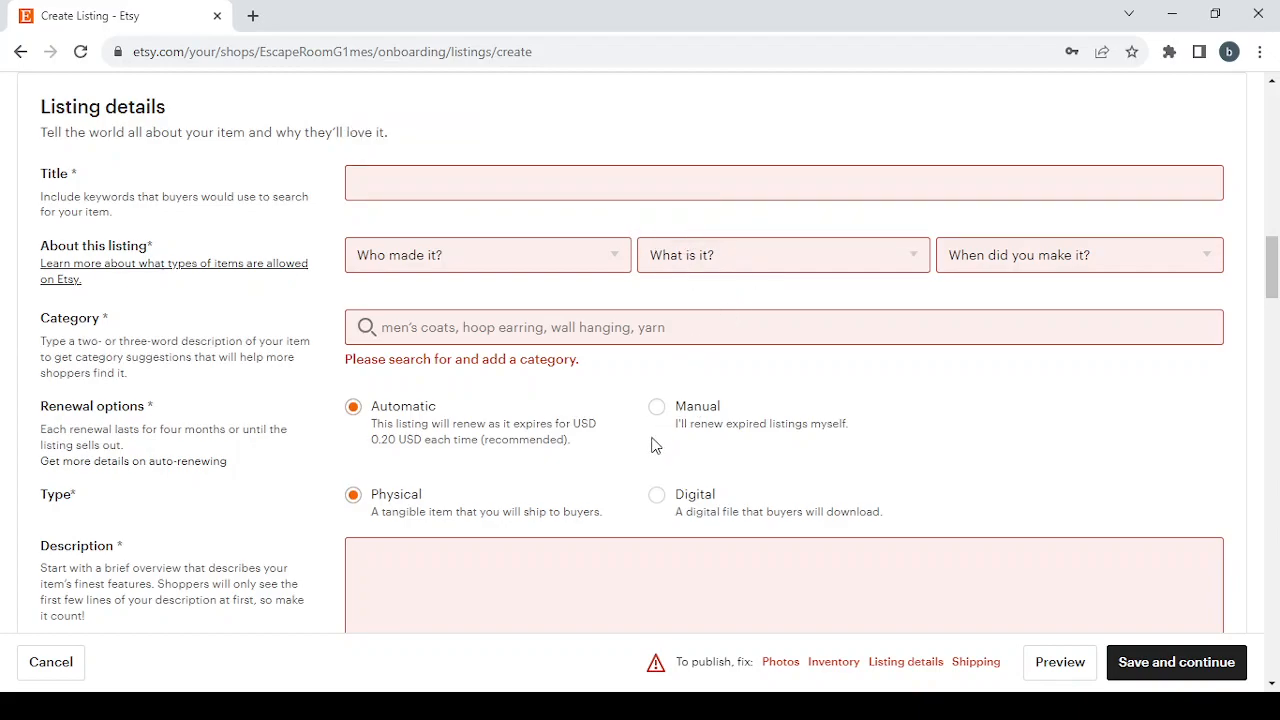
pyautogui.scroll(-2, 604, 575)
pyautogui.scroll(1, 596, 589)
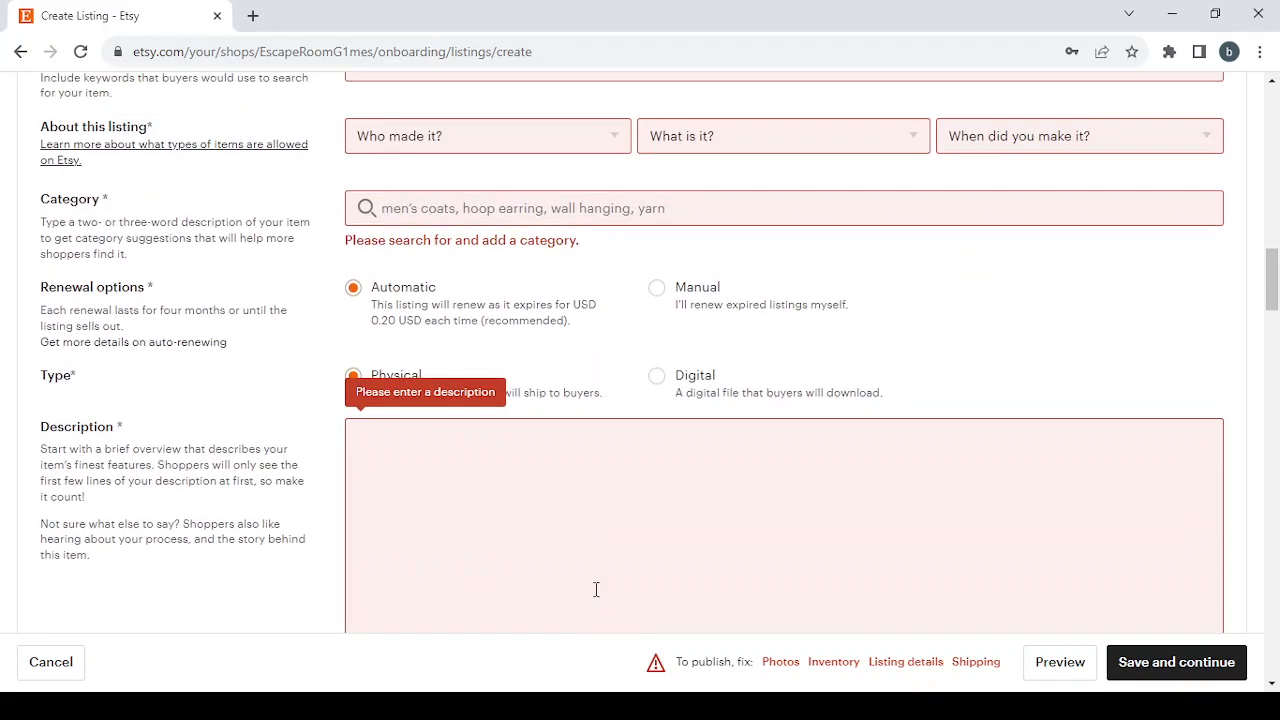
pyautogui.click(970, 663)
pyautogui.scroll(-9, 583, 355)
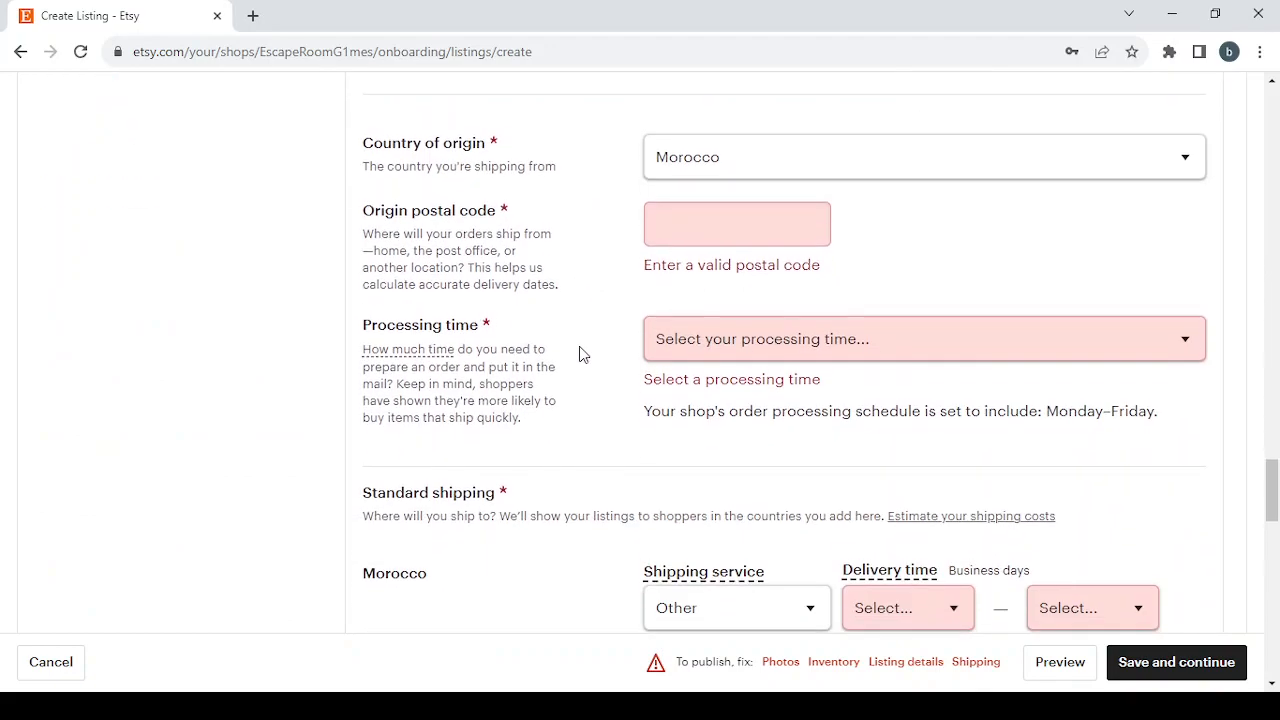
pyautogui.scroll(-4, 583, 355)
pyautogui.scroll(11, 583, 355)
pyautogui.scroll(3, 583, 355)
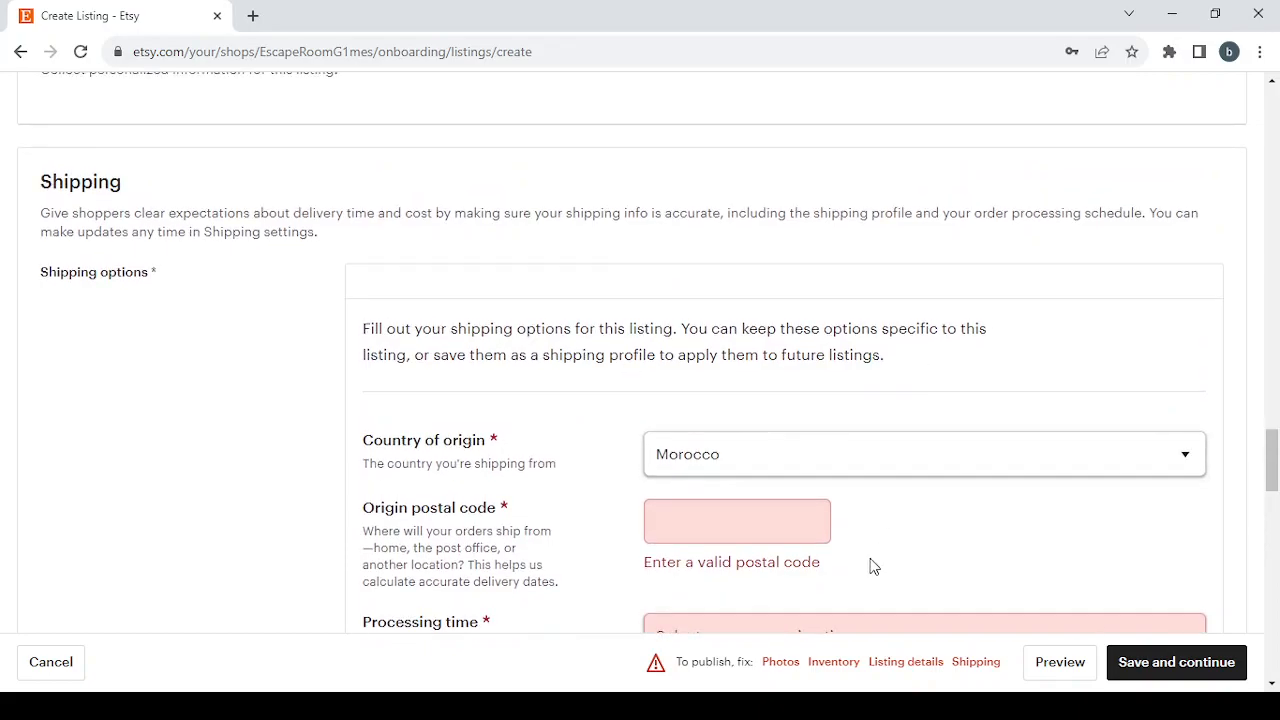
pyautogui.click(781, 664)
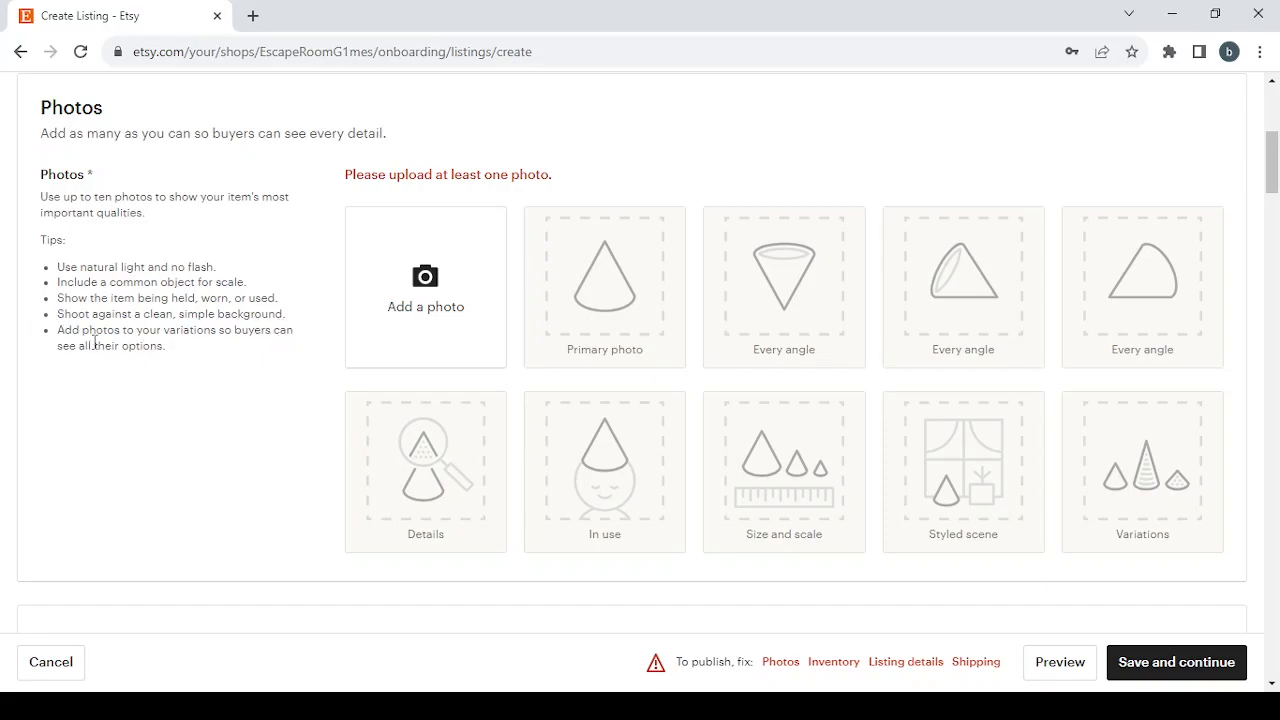
pyautogui.scroll(-4, 414, 414)
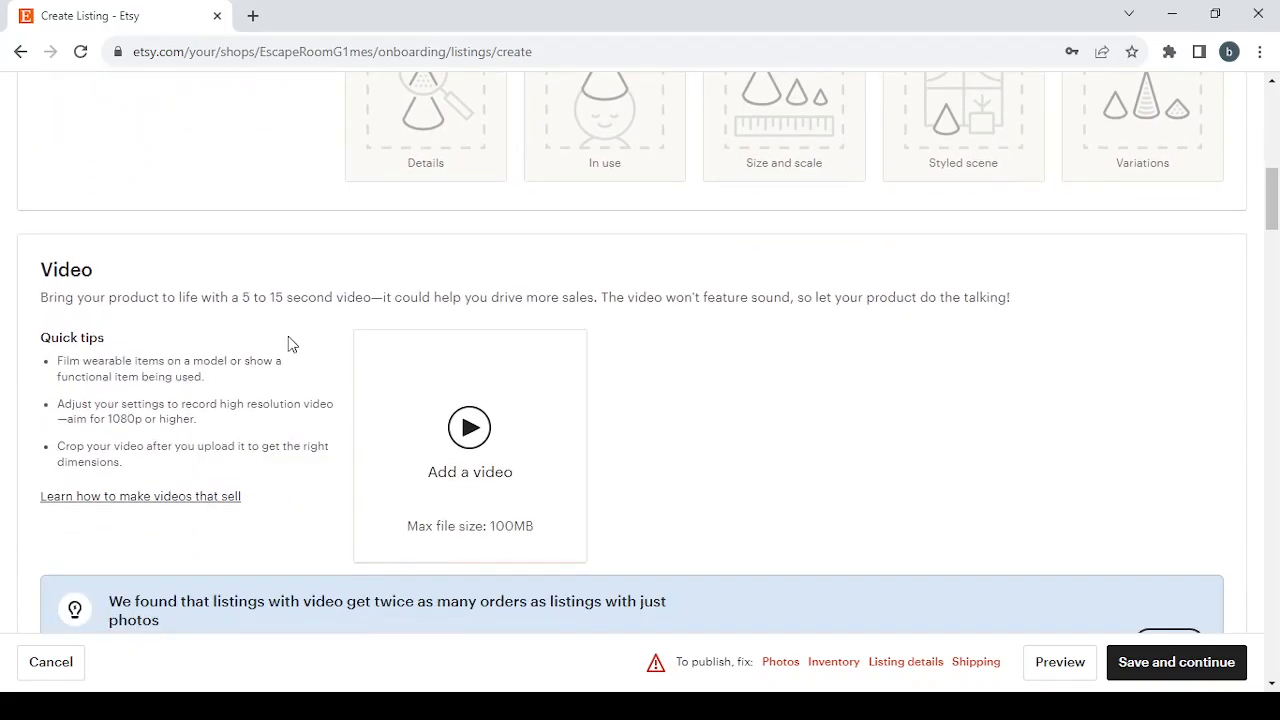
# - Enter "Digital Escape Room Games" as the title in the Listing details section
pyautogui.scroll(-1, 551, 380)
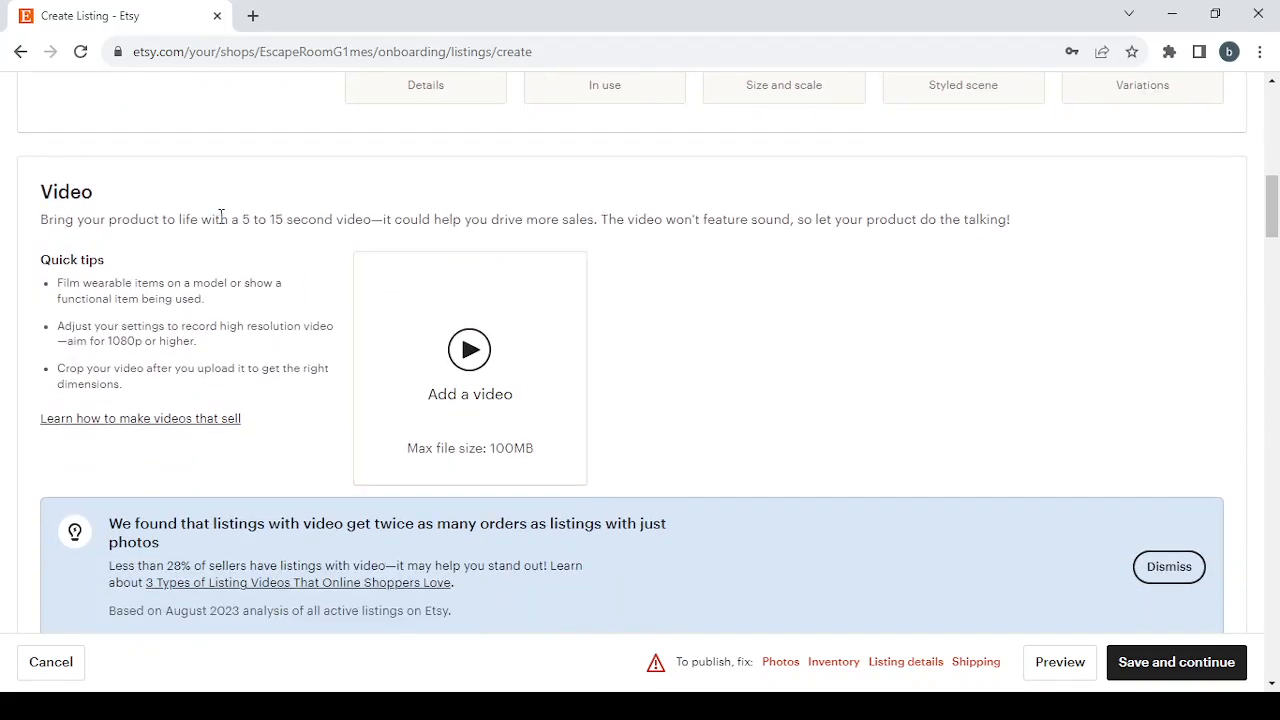
pyautogui.scroll(1, 594, 194)
pyautogui.scroll(-1, 594, 194)
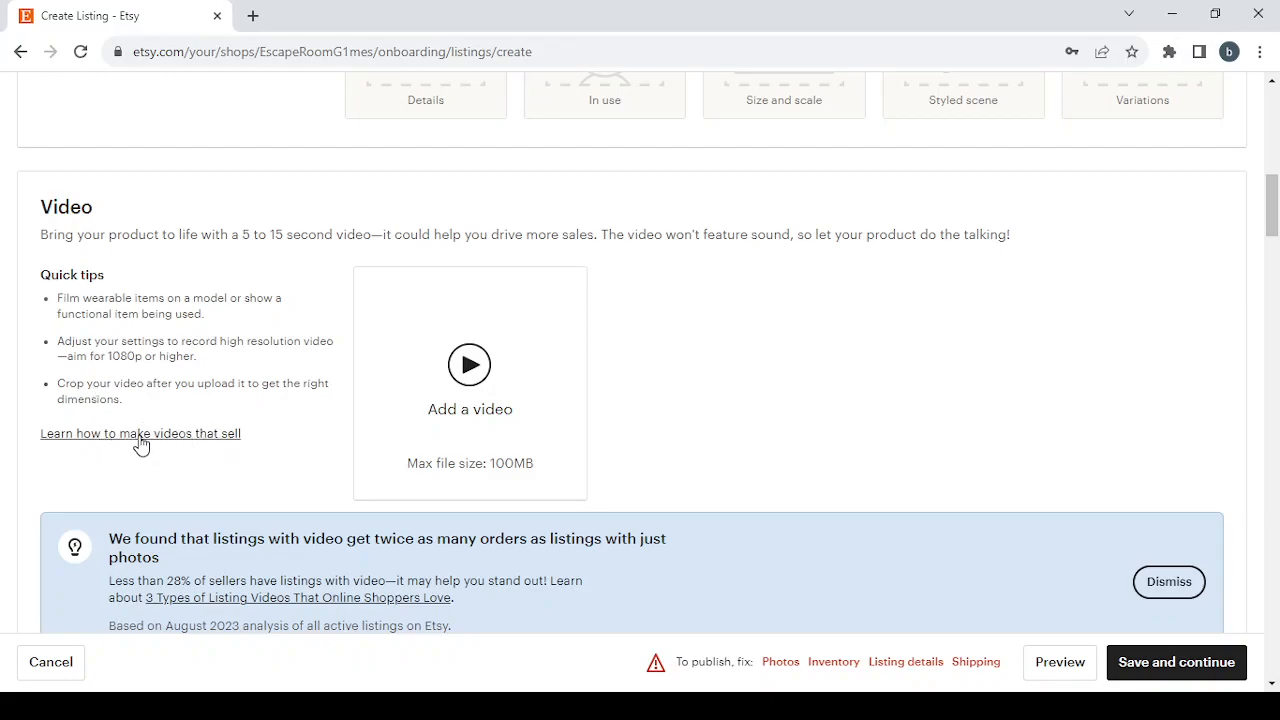
pyautogui.scroll(-5, 654, 362)
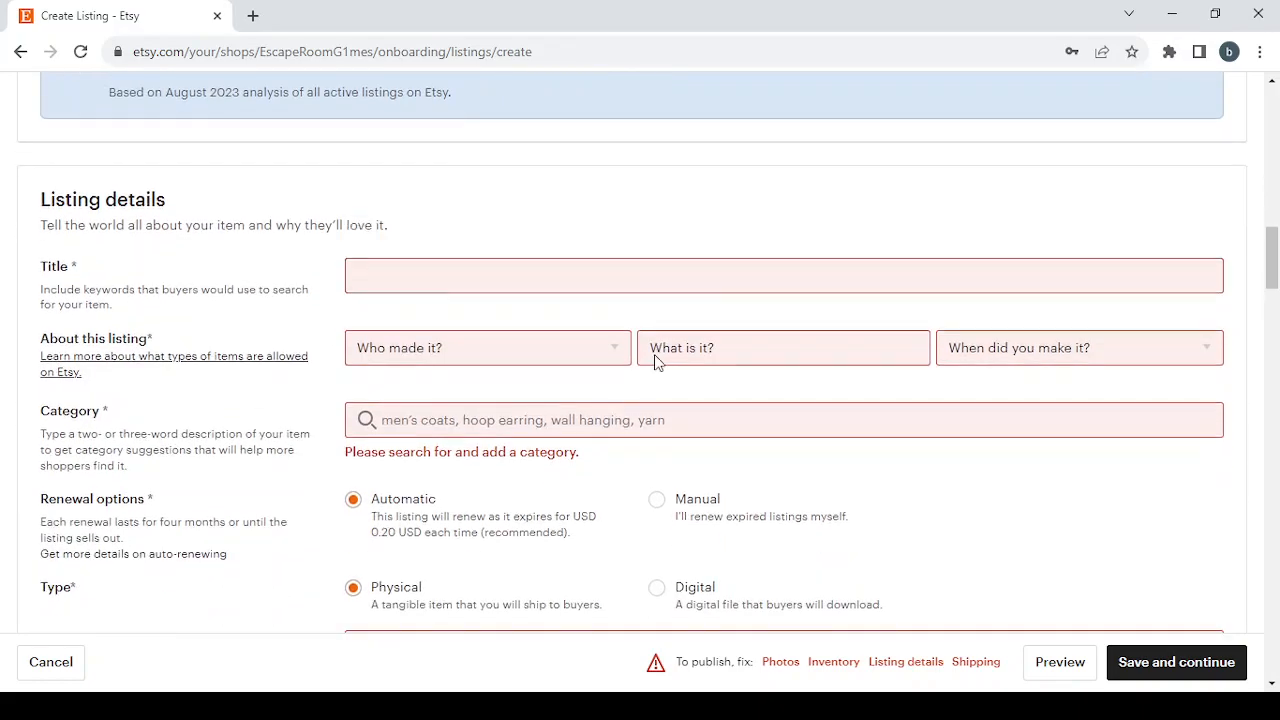
pyautogui.click(454, 268)
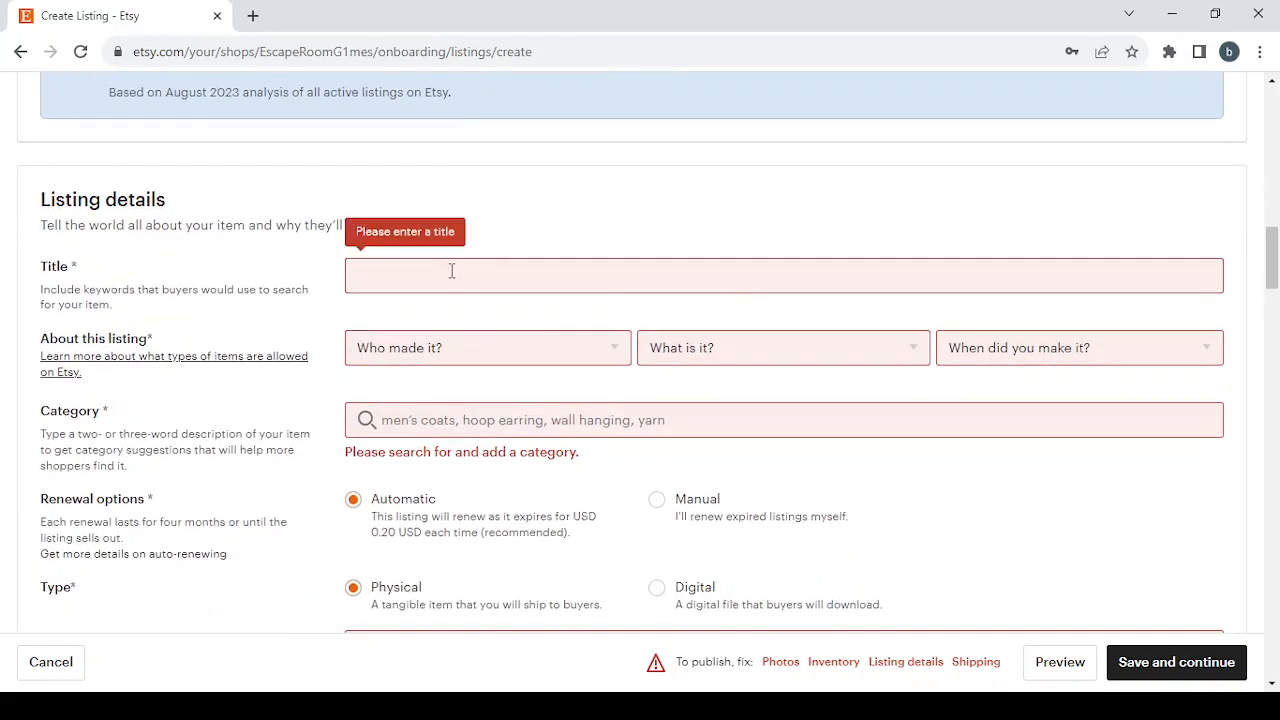
pyautogui.click(451, 271)
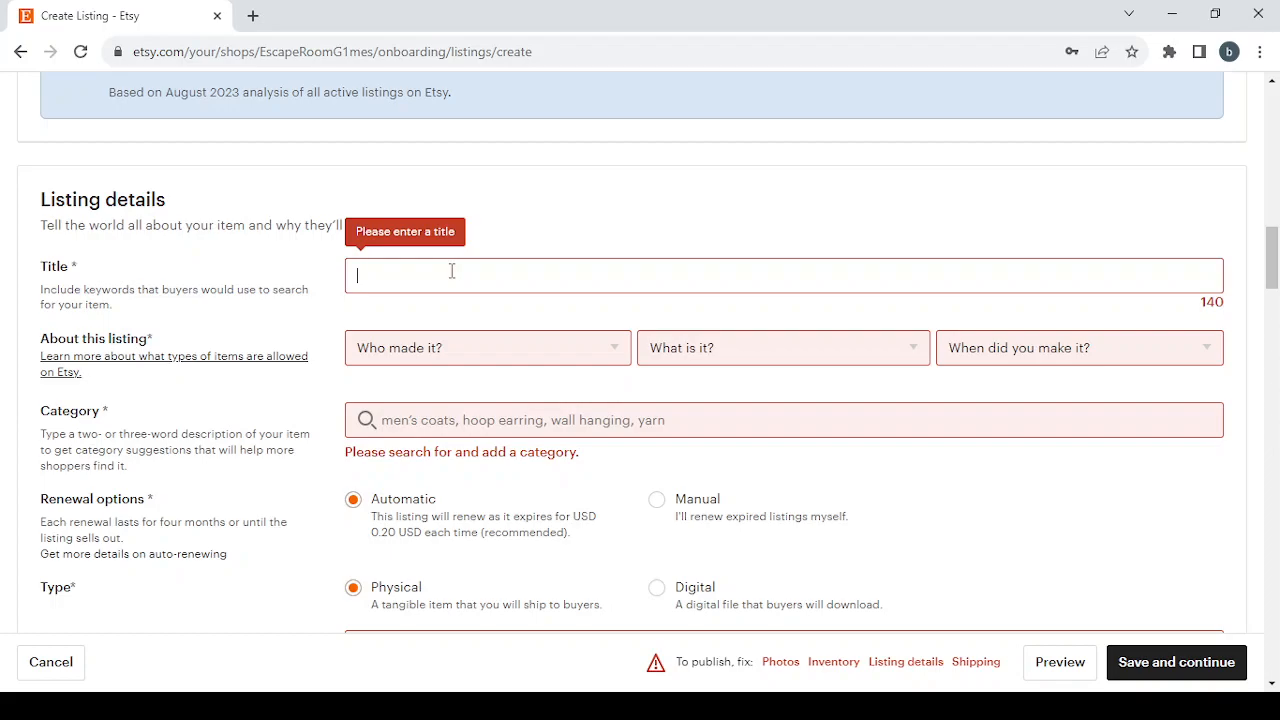
pyautogui.write('Digital Escape Room Games')
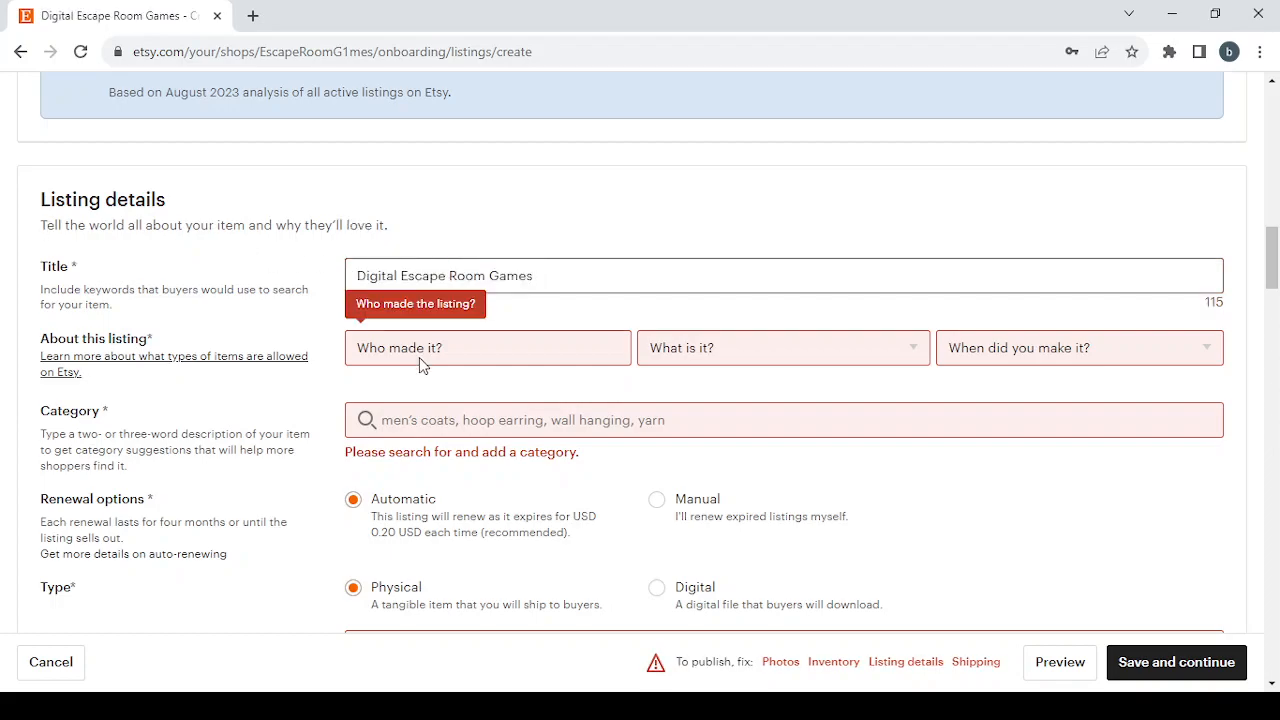
# - Fill in About this listing with "I did", "A finished product" and "2020 - 2023"
pyautogui.scroll(-1, 419, 357)
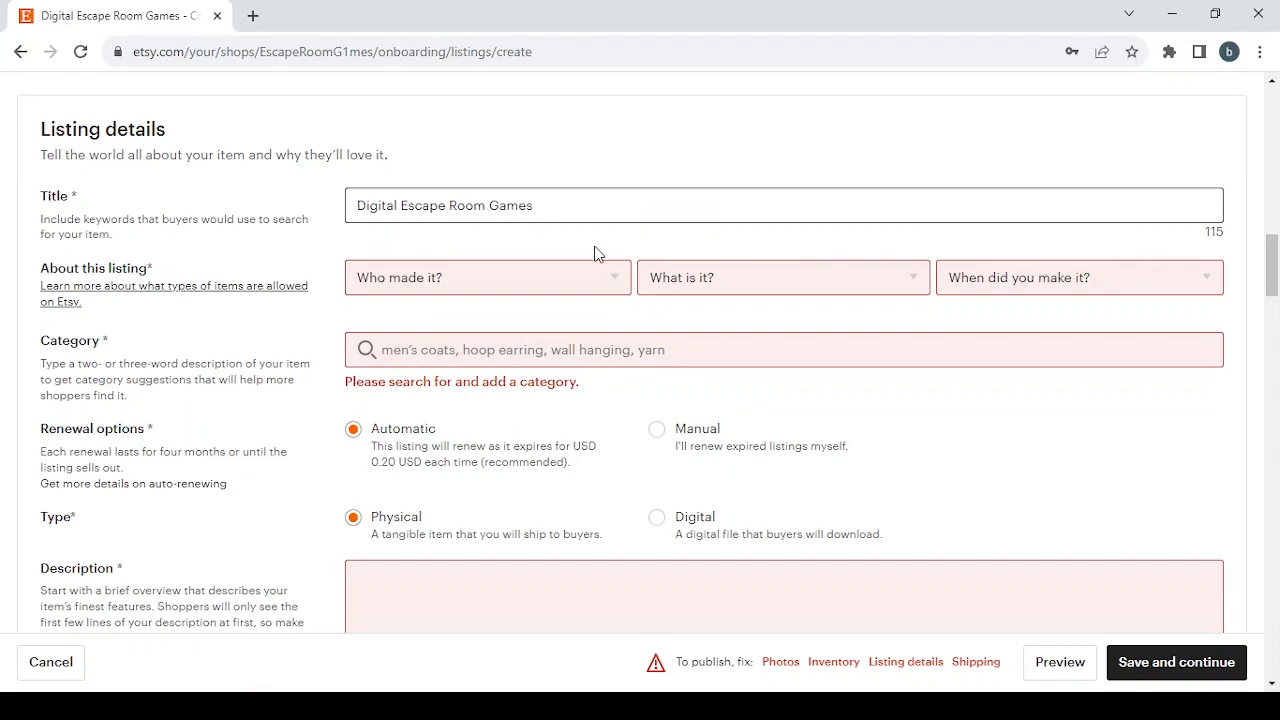
pyautogui.click(453, 279)
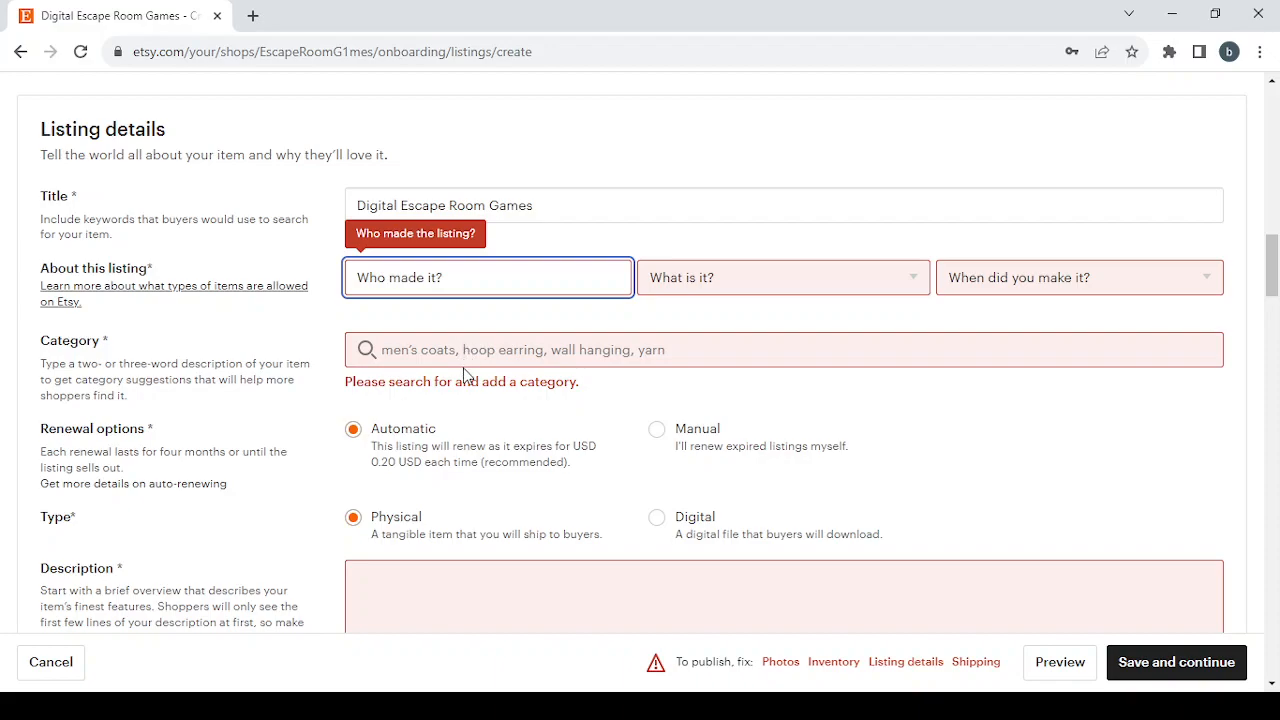
pyautogui.click(463, 340)
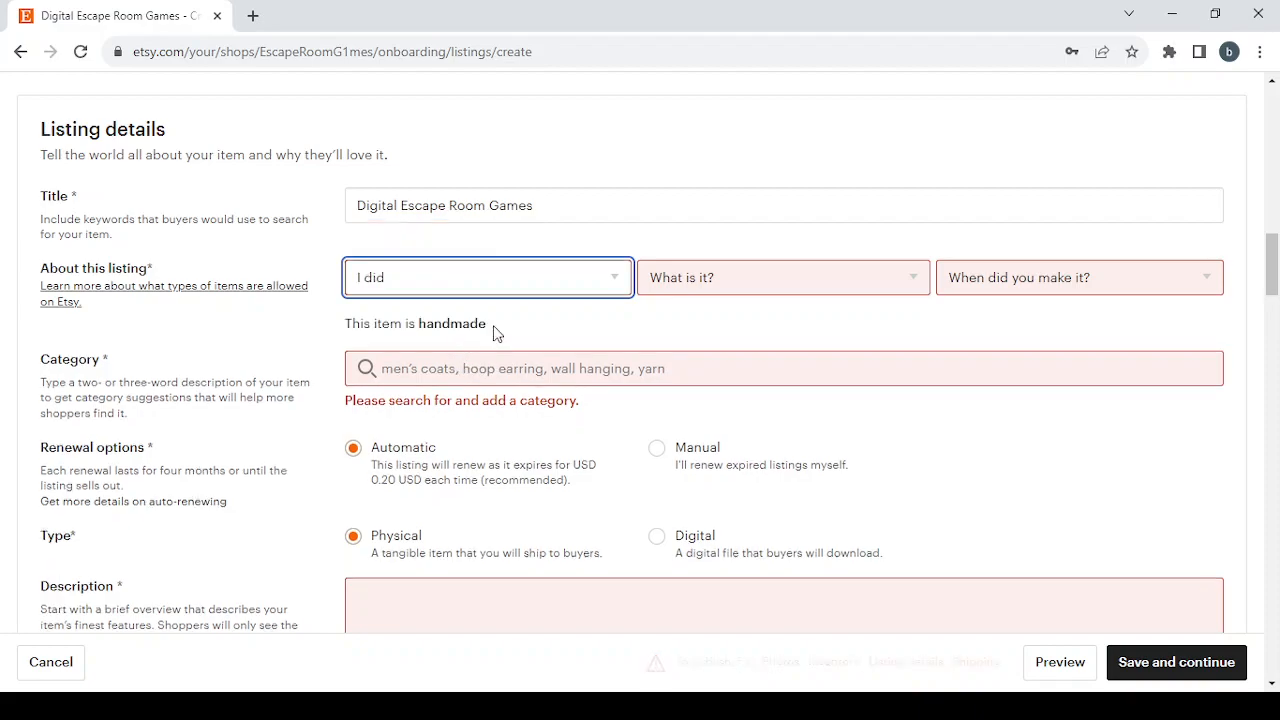
pyautogui.click(822, 272)
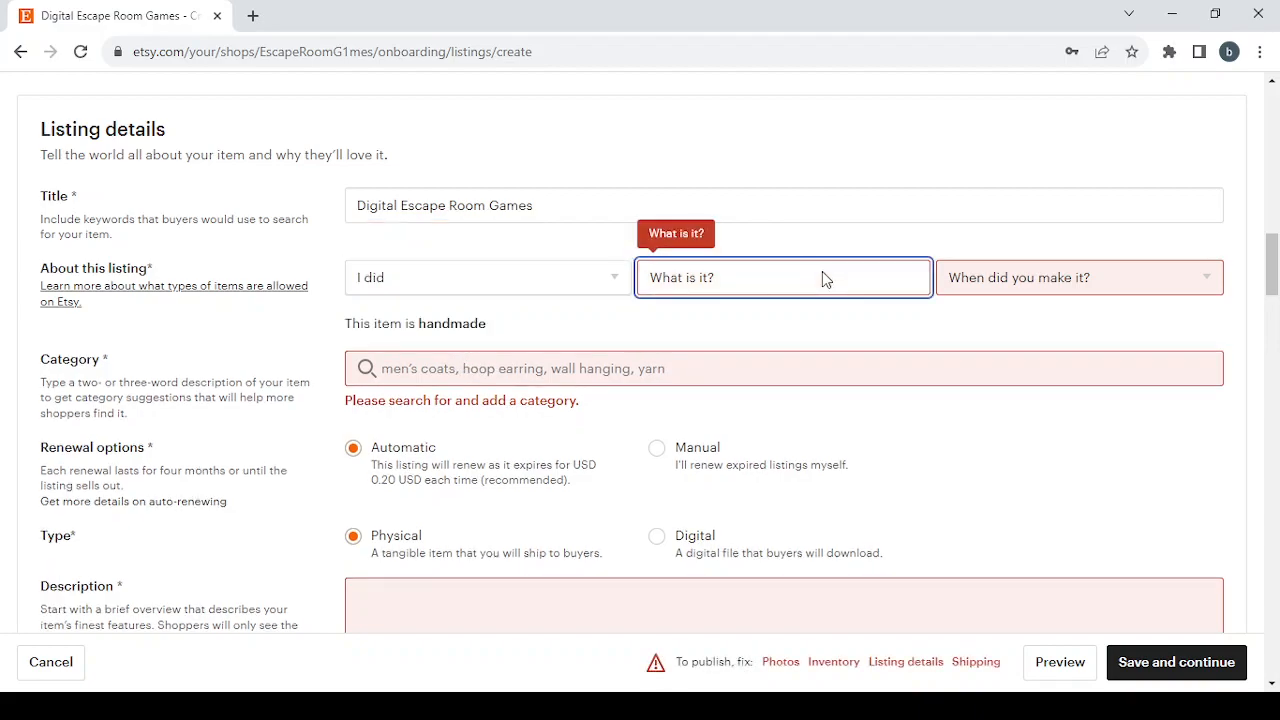
pyautogui.click(805, 338)
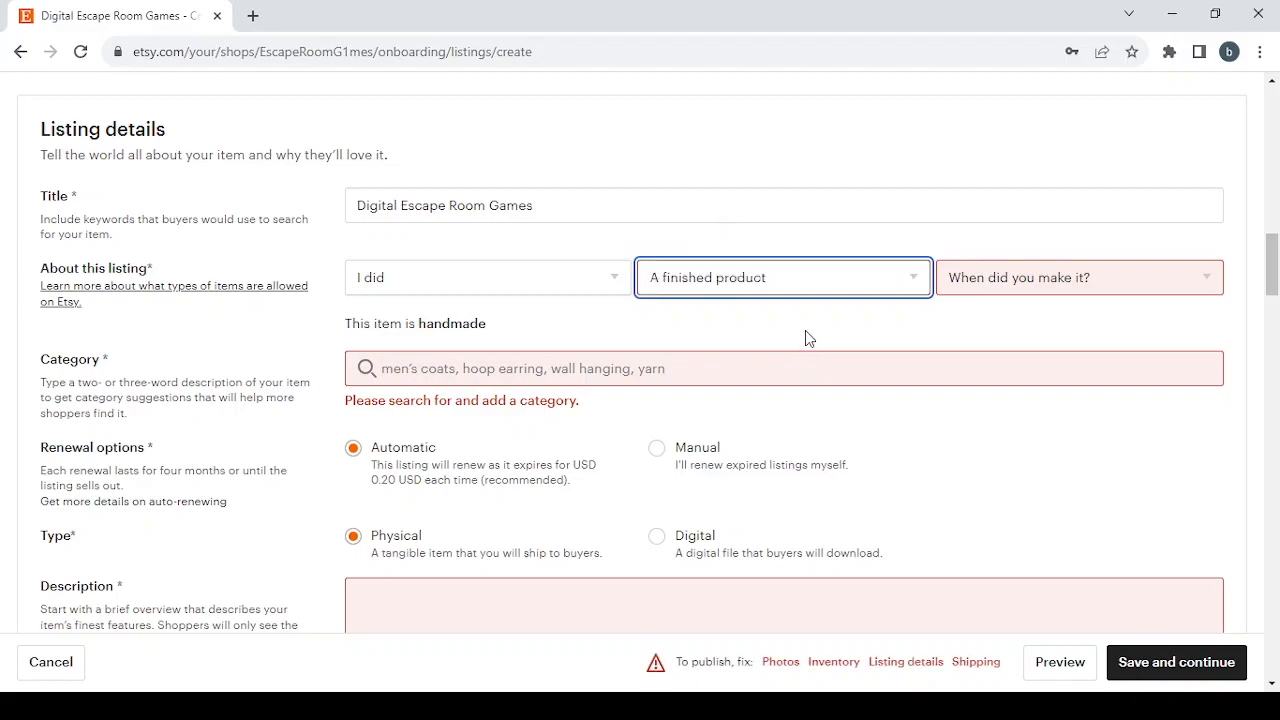
pyautogui.click(1080, 277)
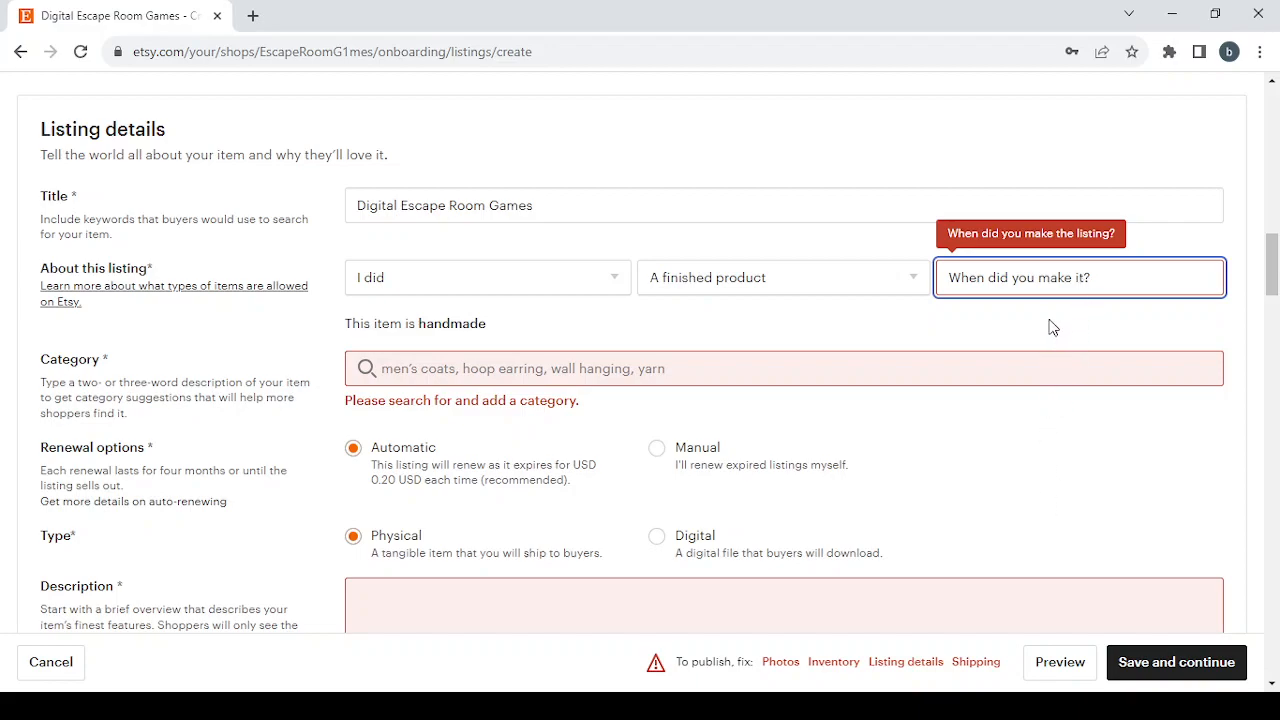
pyautogui.click(1036, 378)
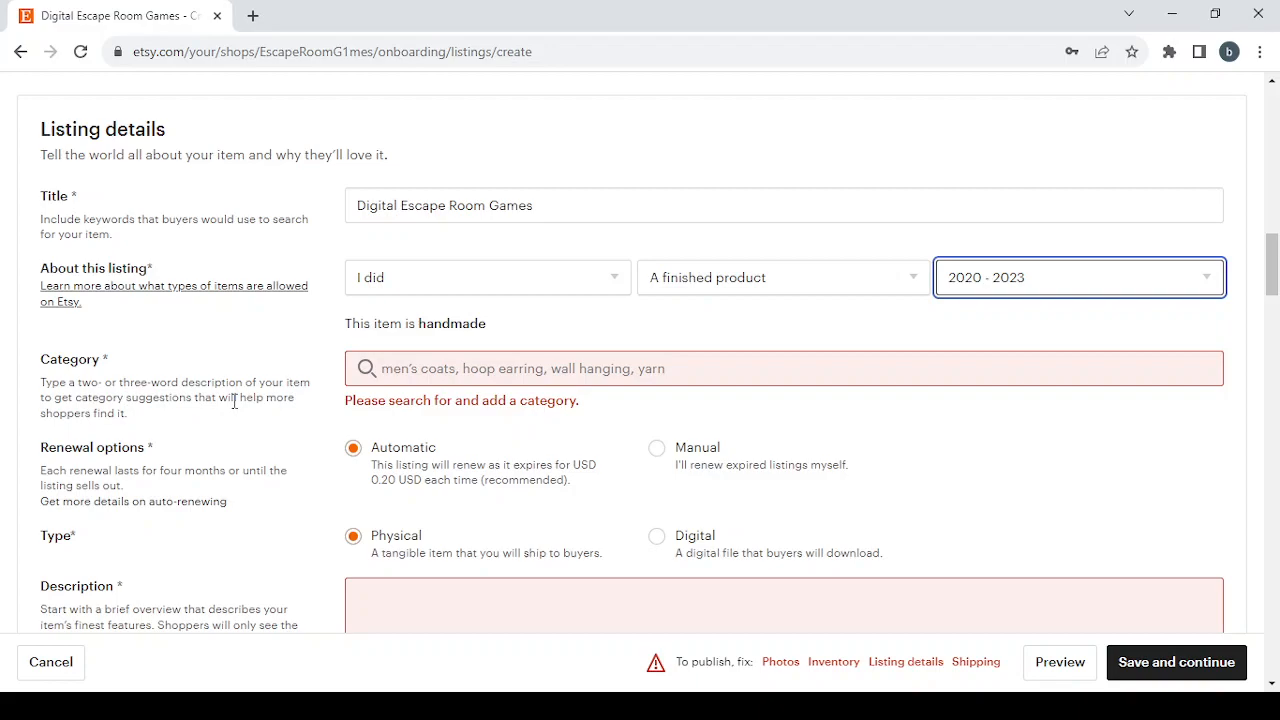
# - Search the listing categories for "Digital Escape Room Games" and choose the Party Games category
pyautogui.click(467, 372)
pyautogui.write('Digital Escape Room Games')
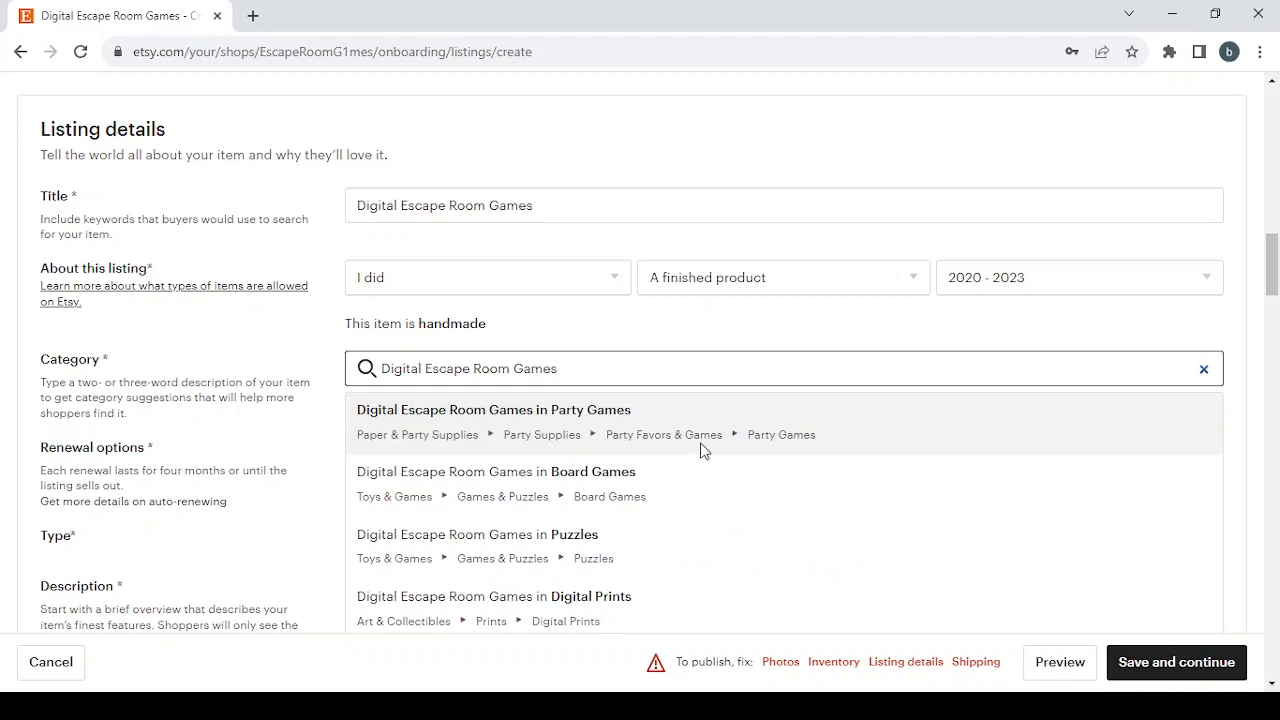
pyautogui.scroll(-2, 700, 450)
pyautogui.scroll(1, 700, 450)
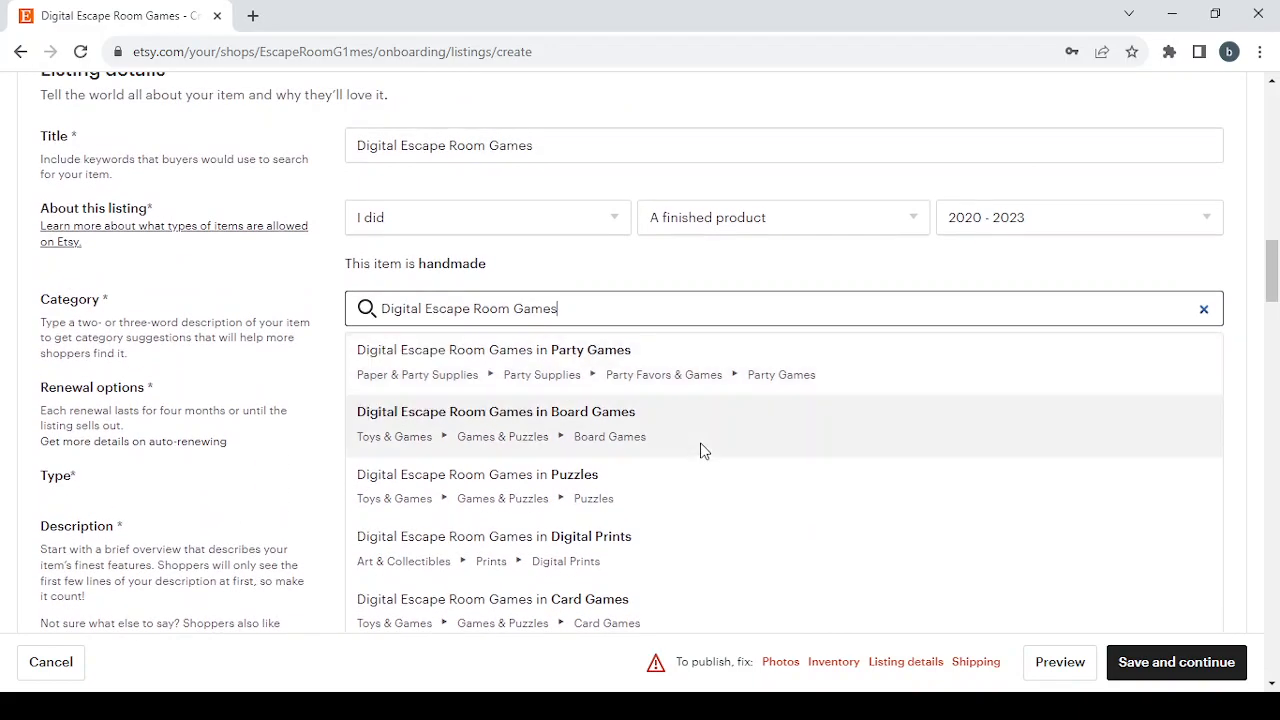
pyautogui.click(631, 352)
# - Examine the optional color attributes and the available Occasion choices without selecting any
pyautogui.scroll(-3, 632, 346)
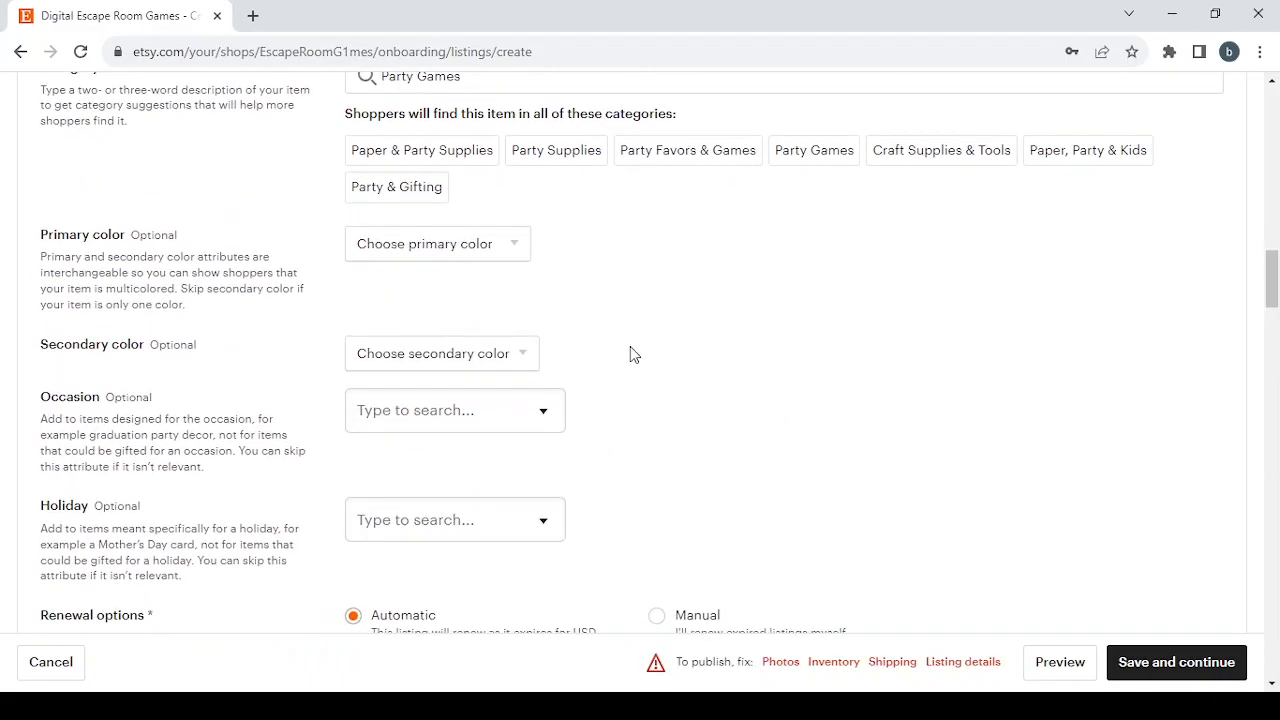
pyautogui.scroll(1, 615, 320)
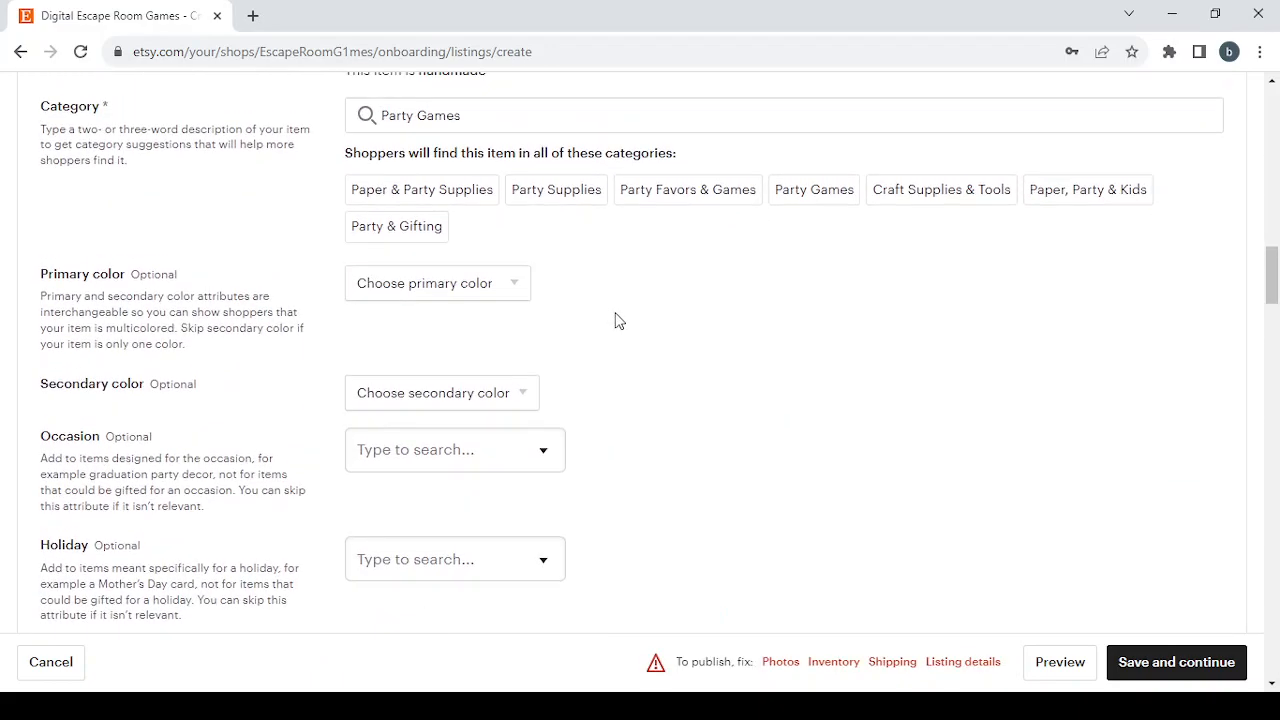
pyautogui.click(483, 283)
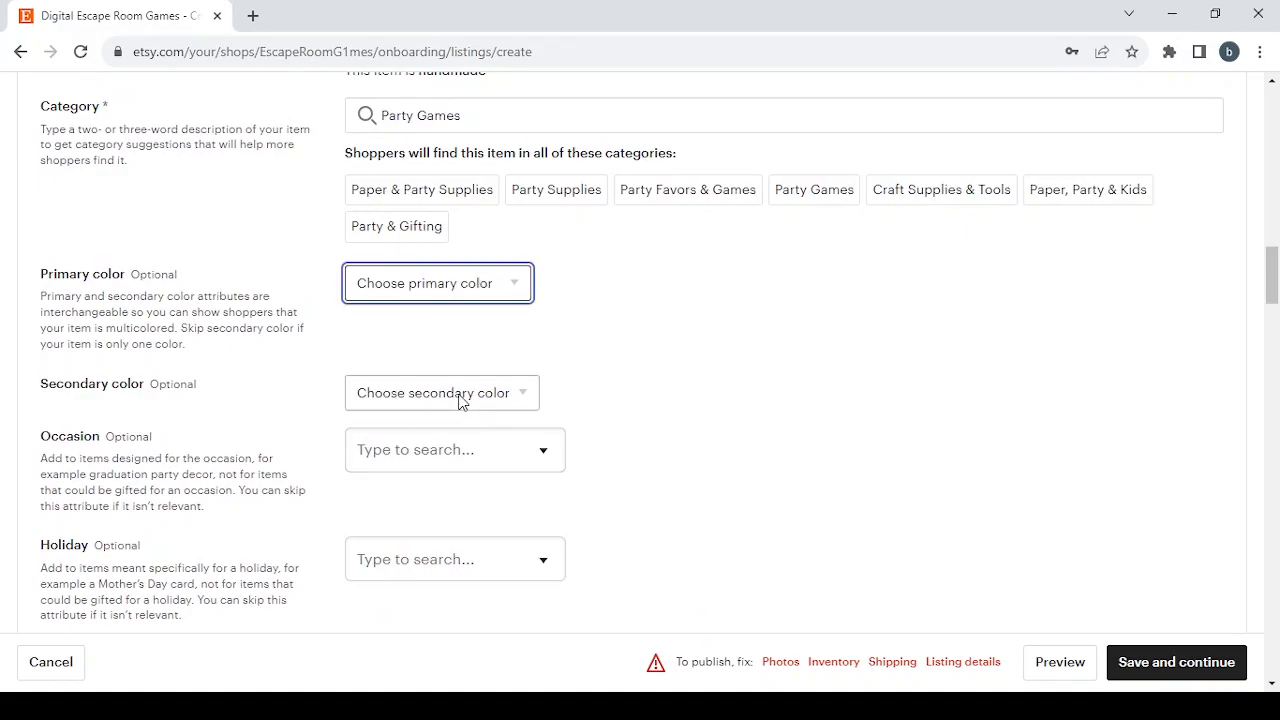
pyautogui.scroll(-1, 460, 400)
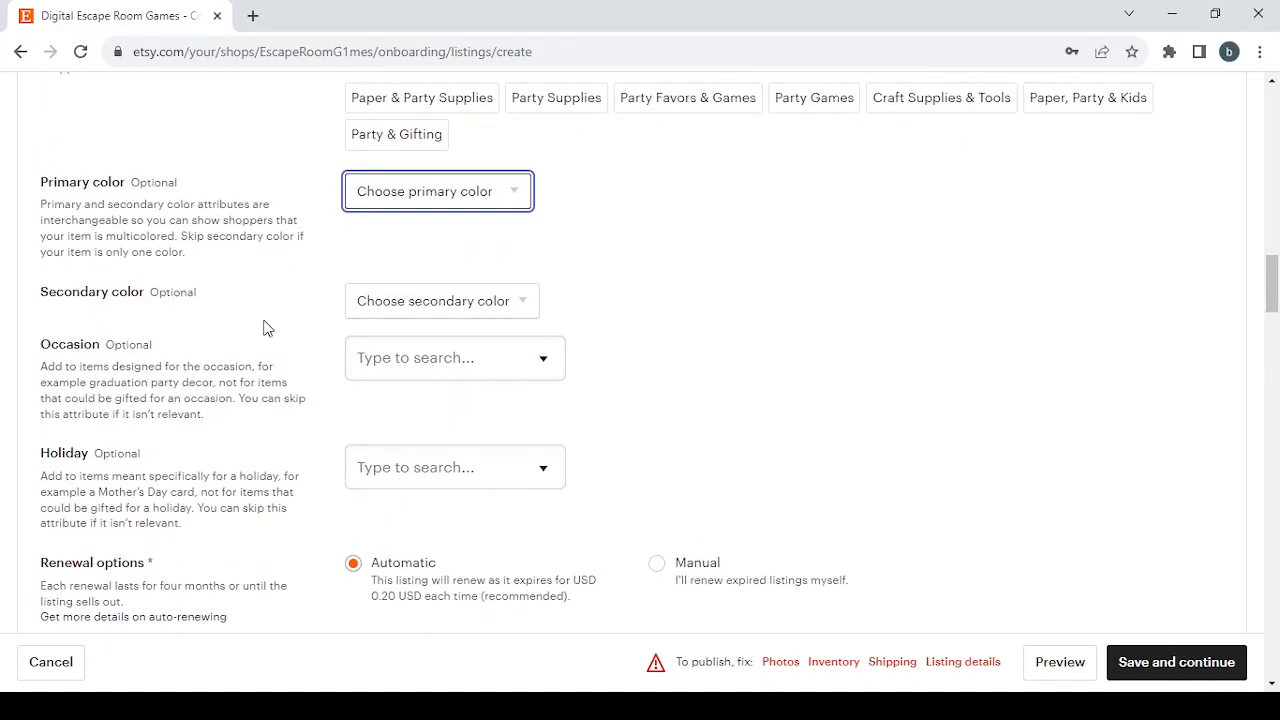
pyautogui.click(552, 357)
pyautogui.scroll(-1, 546, 417)
pyautogui.scroll(1, 548, 418)
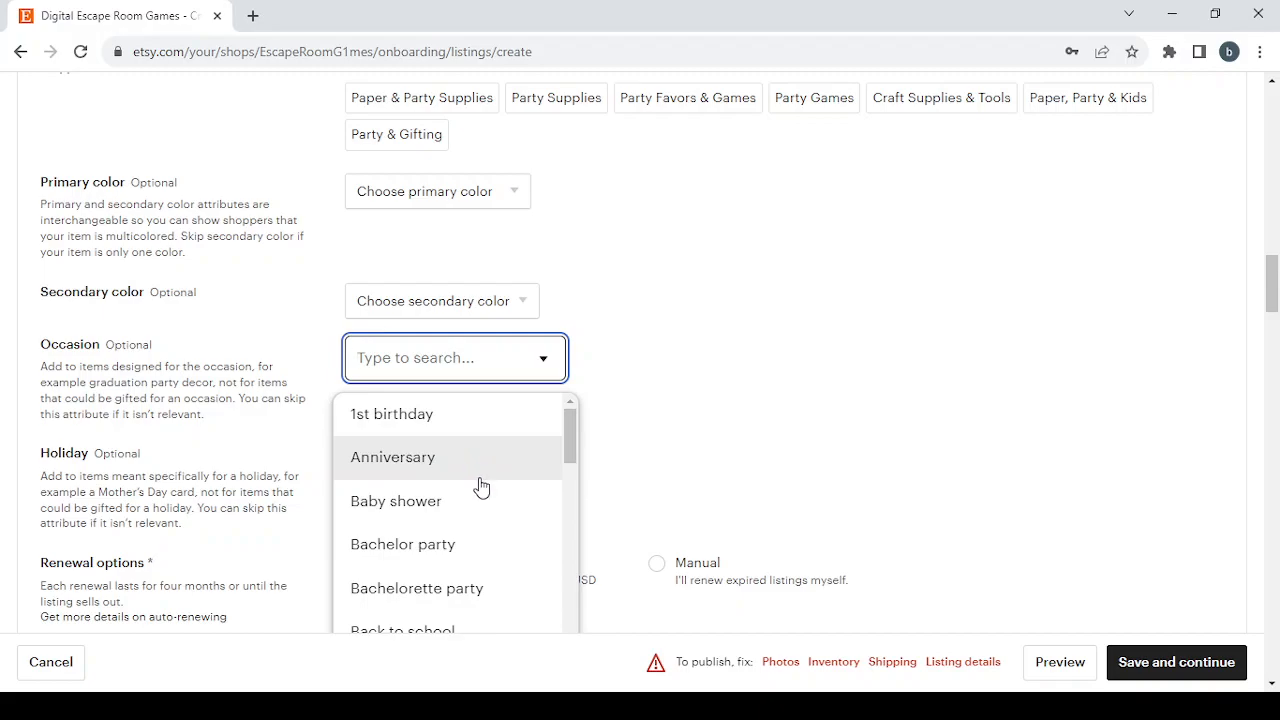
pyautogui.scroll(-1, 480, 487)
pyautogui.scroll(-1, 672, 486)
pyautogui.scroll(-5, 453, 424)
pyautogui.scroll(-4, 453, 424)
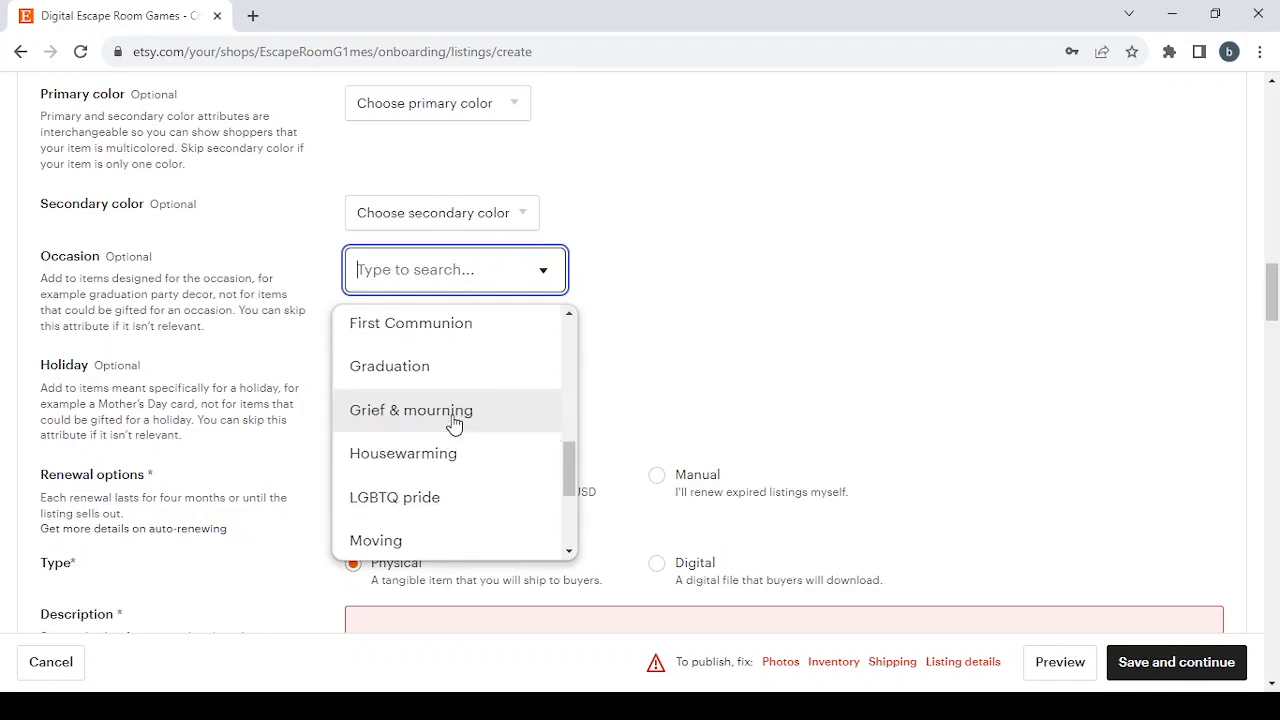
pyautogui.scroll(-5, 453, 424)
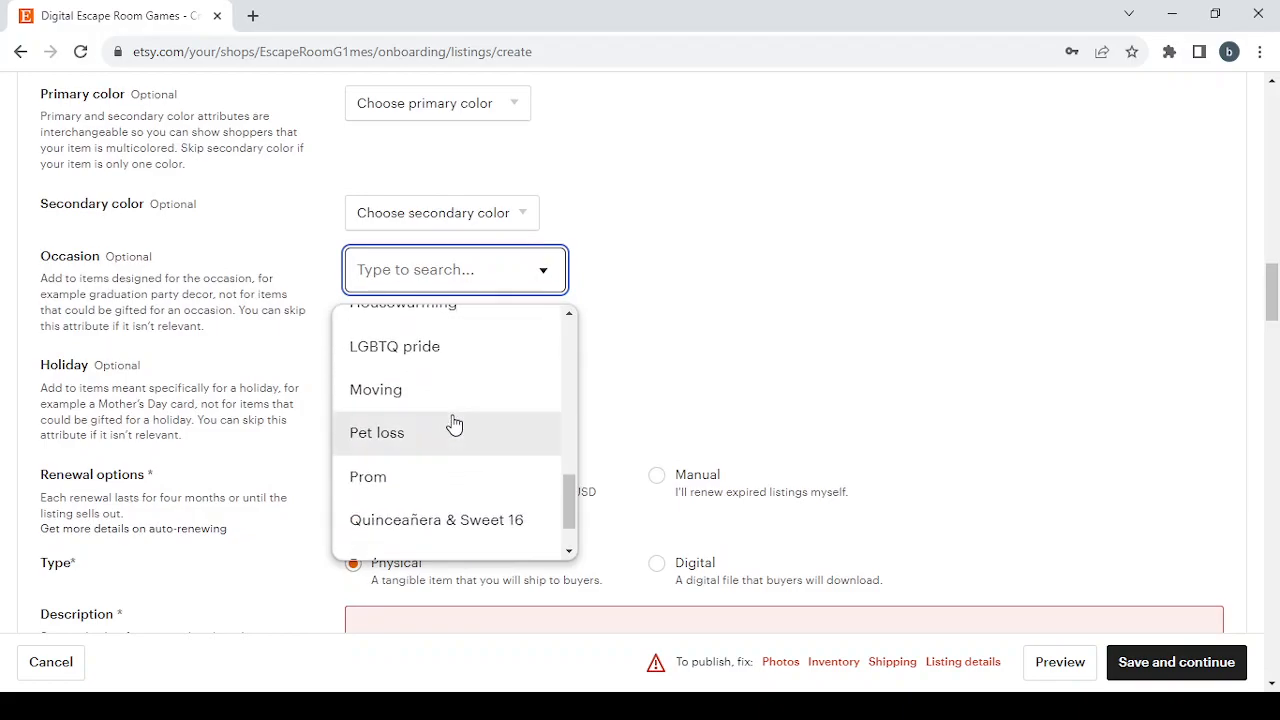
pyautogui.click(697, 348)
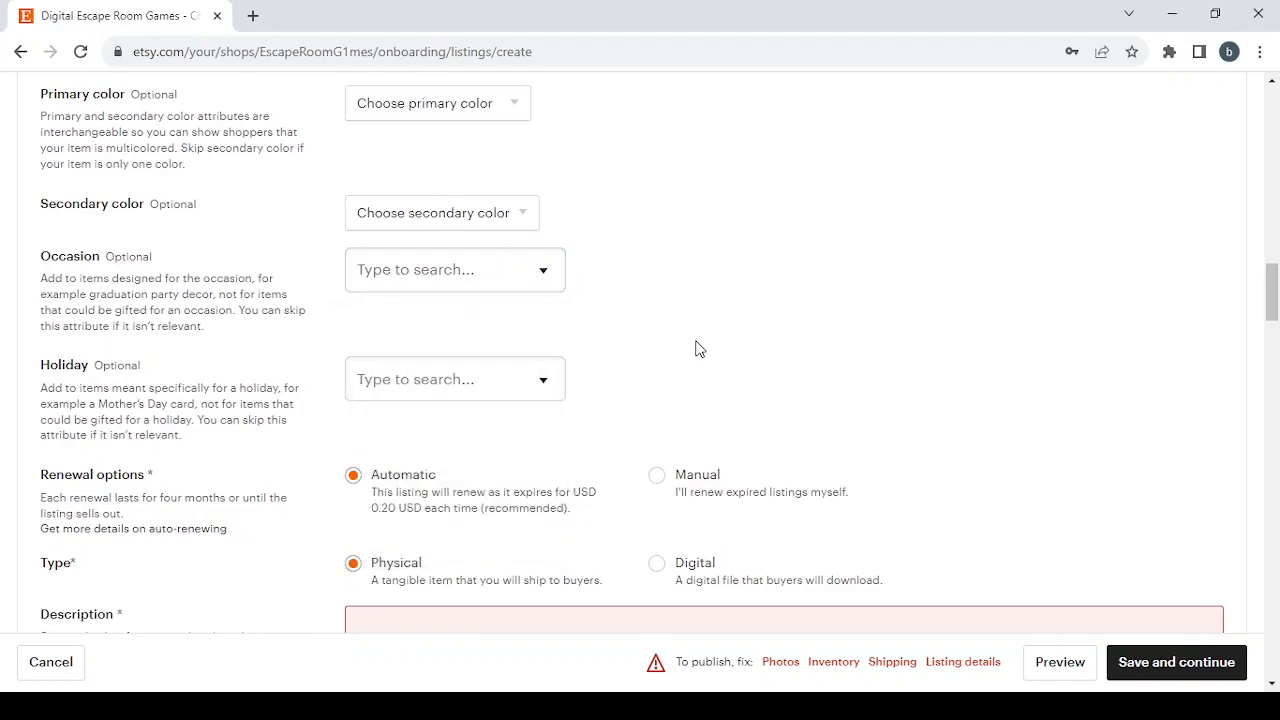
# - Set the listing's optional Holiday attribute to Eid
pyautogui.click(550, 377)
pyautogui.scroll(-3, 485, 518)
pyautogui.scroll(1, 485, 520)
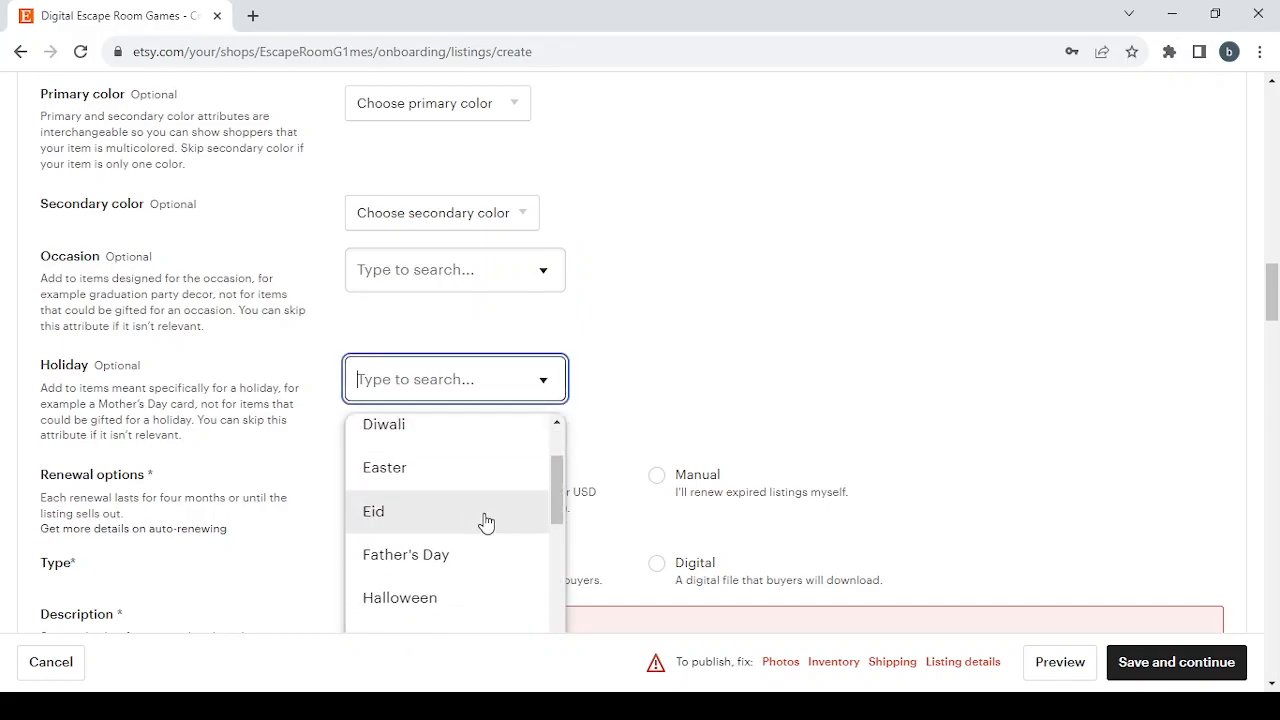
pyautogui.click(490, 511)
# - Set the listing's renewal option to Manual and its type to Digital
pyautogui.scroll(-2, 700, 457)
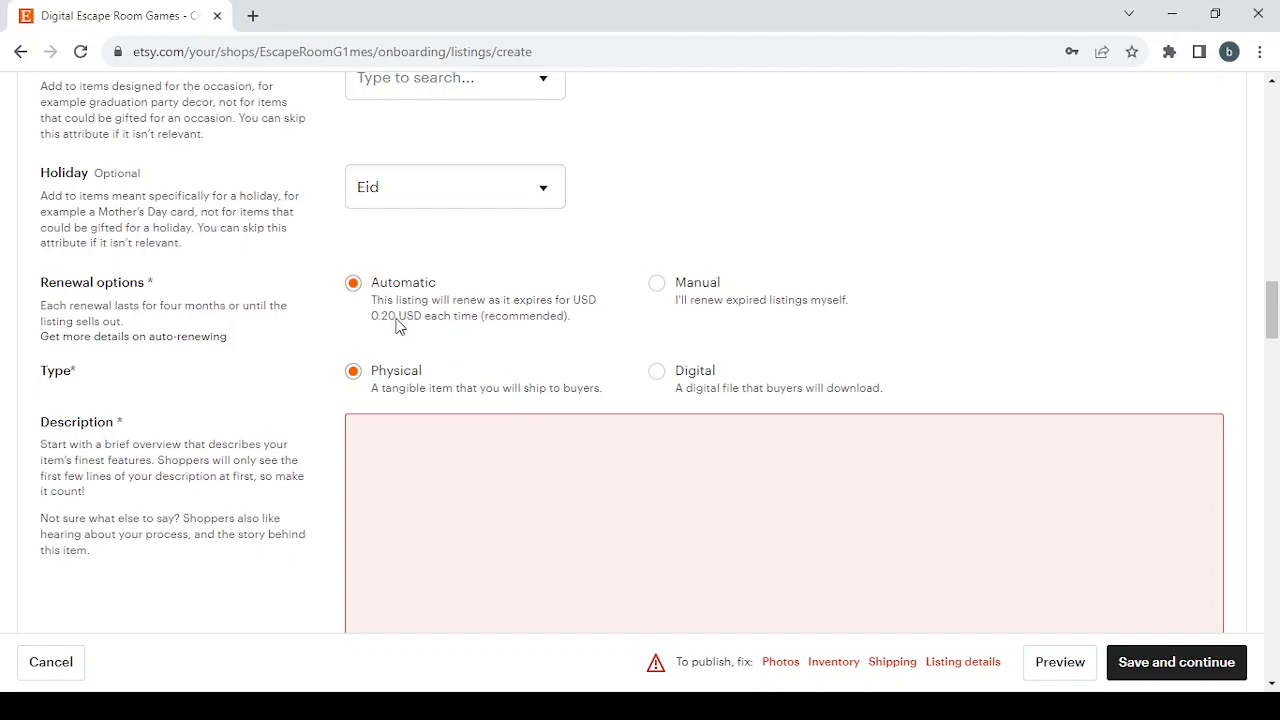
pyautogui.click(656, 287)
pyautogui.scroll(-1, 377, 370)
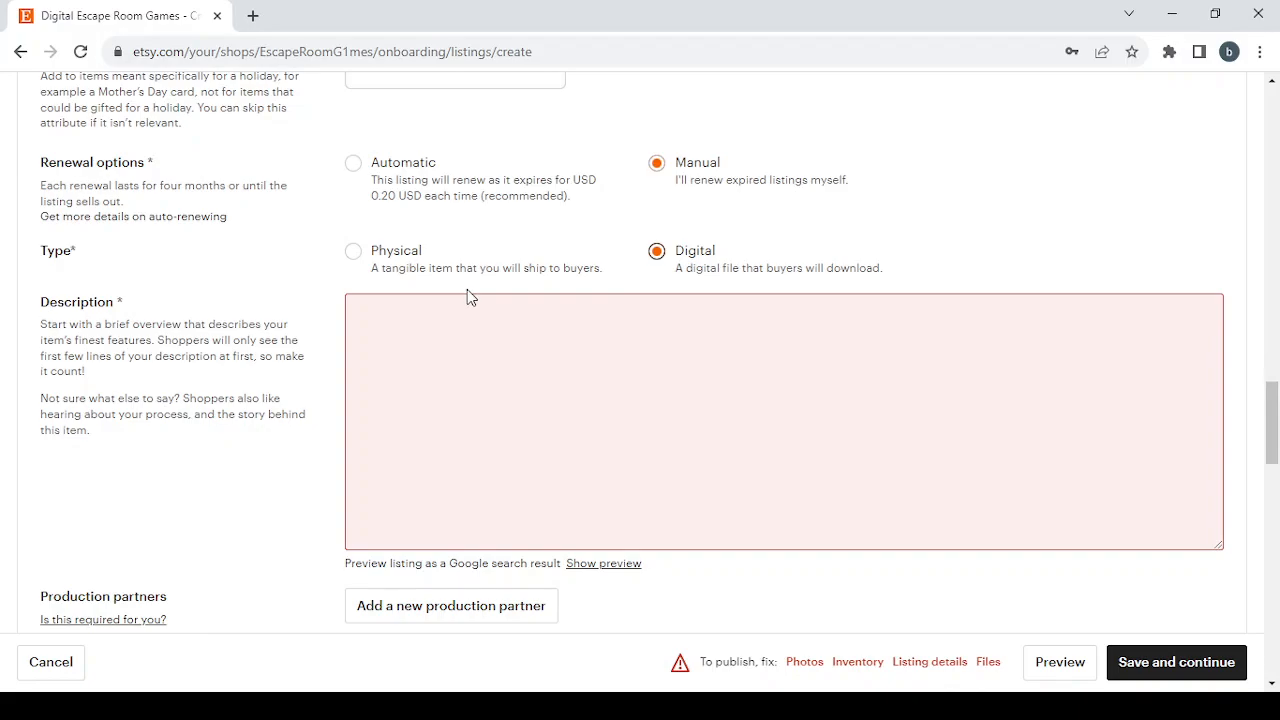
# - Examine the Description, Inventory and pricing, Personalization, Digital files, and Returns and exchanges sections of the listing form
pyautogui.scroll(-1, 468, 289)
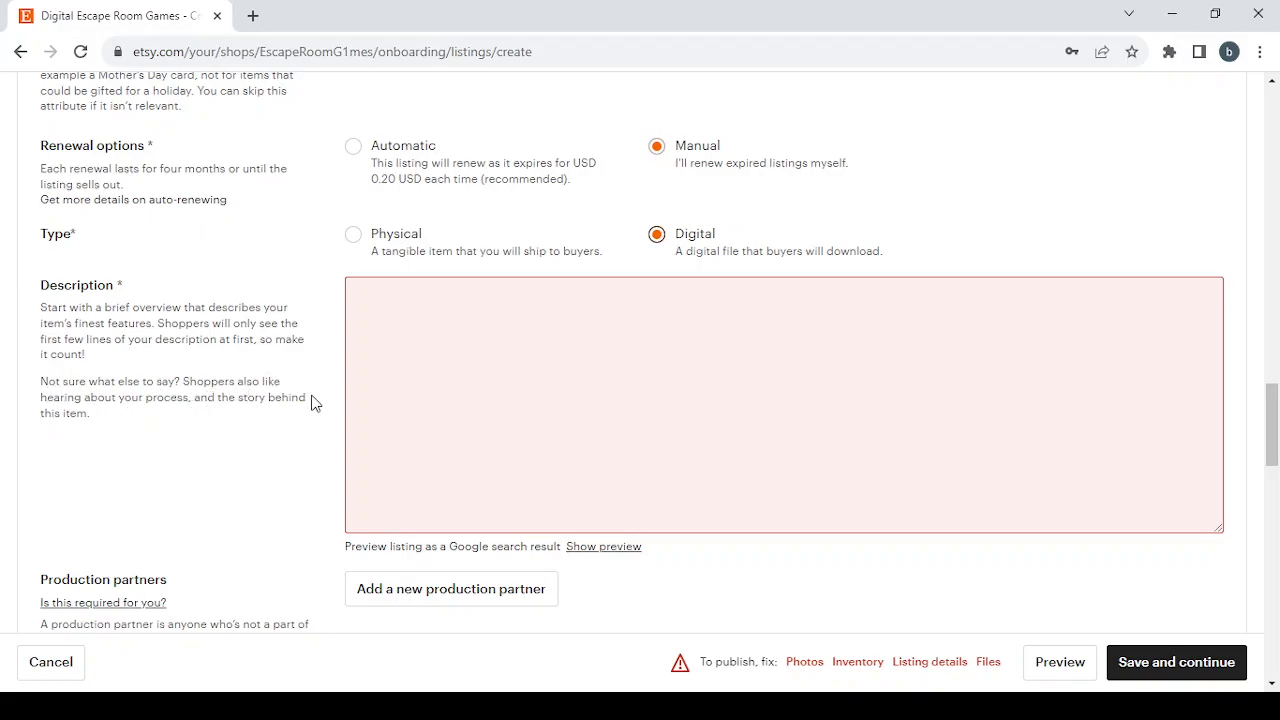
pyautogui.click(683, 477)
pyautogui.scroll(-1, 685, 476)
pyautogui.scroll(-7, 685, 478)
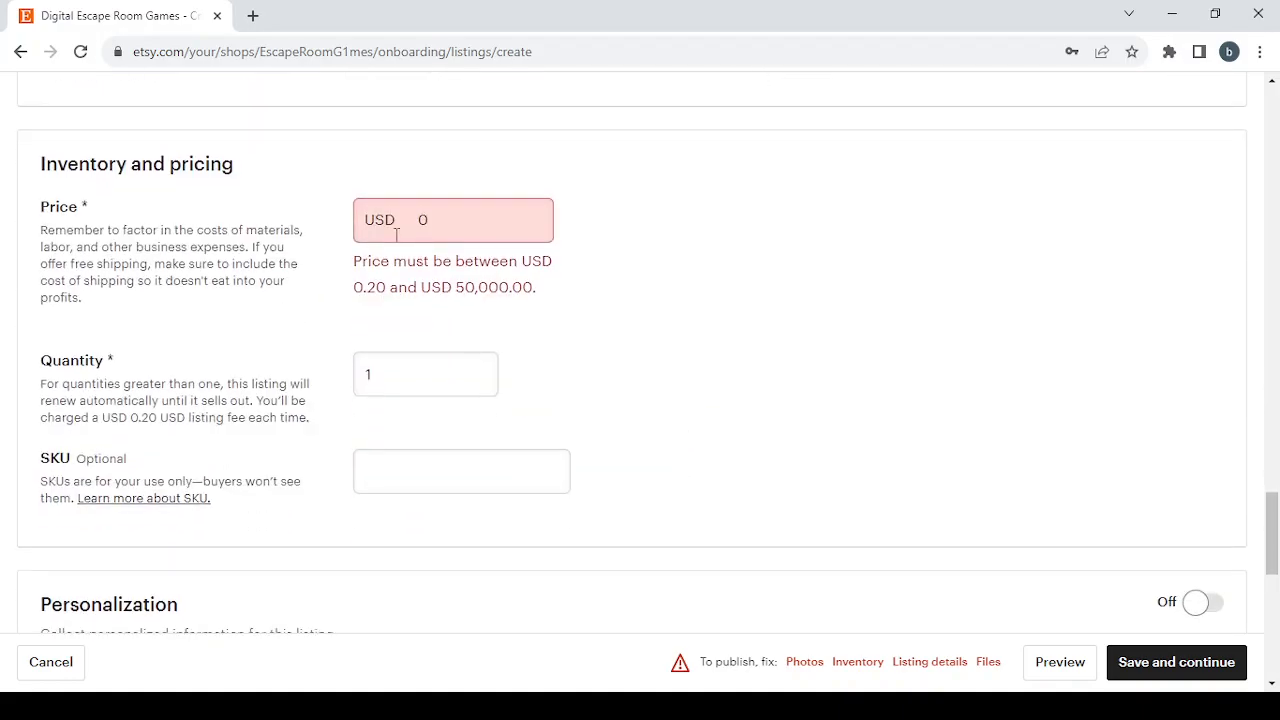
pyautogui.click(460, 706)
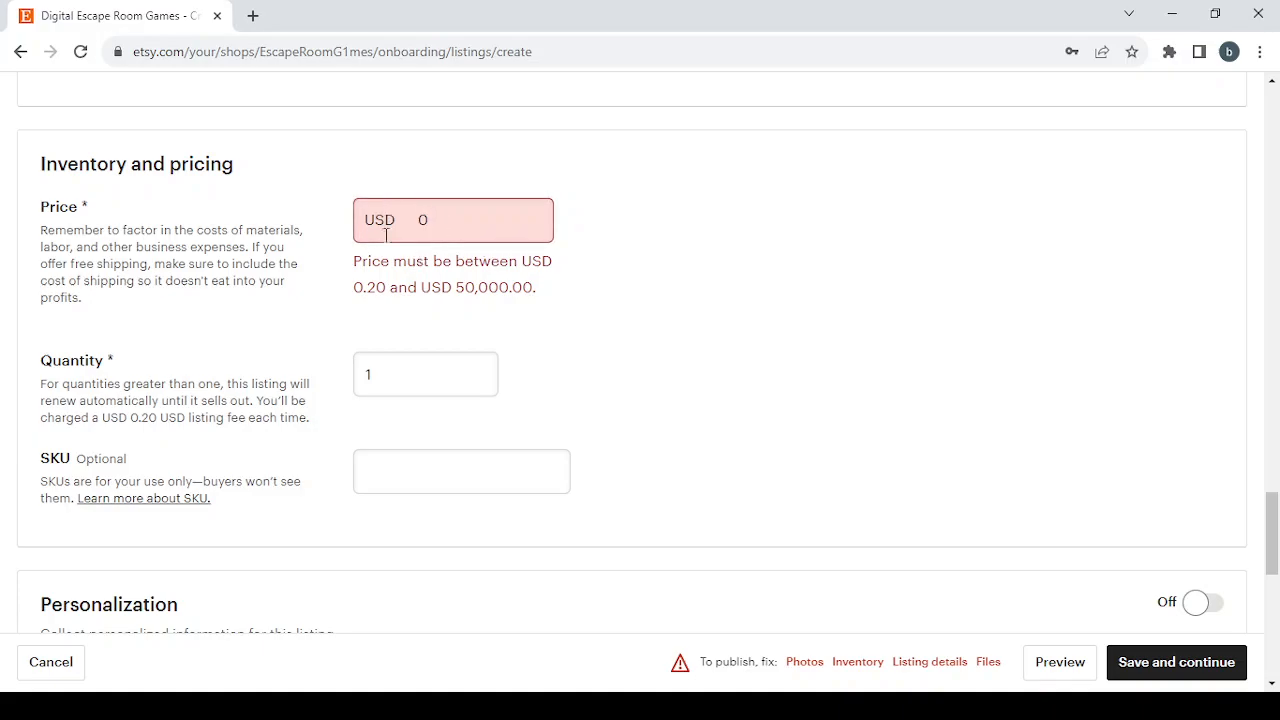
pyautogui.scroll(-5, 560, 391)
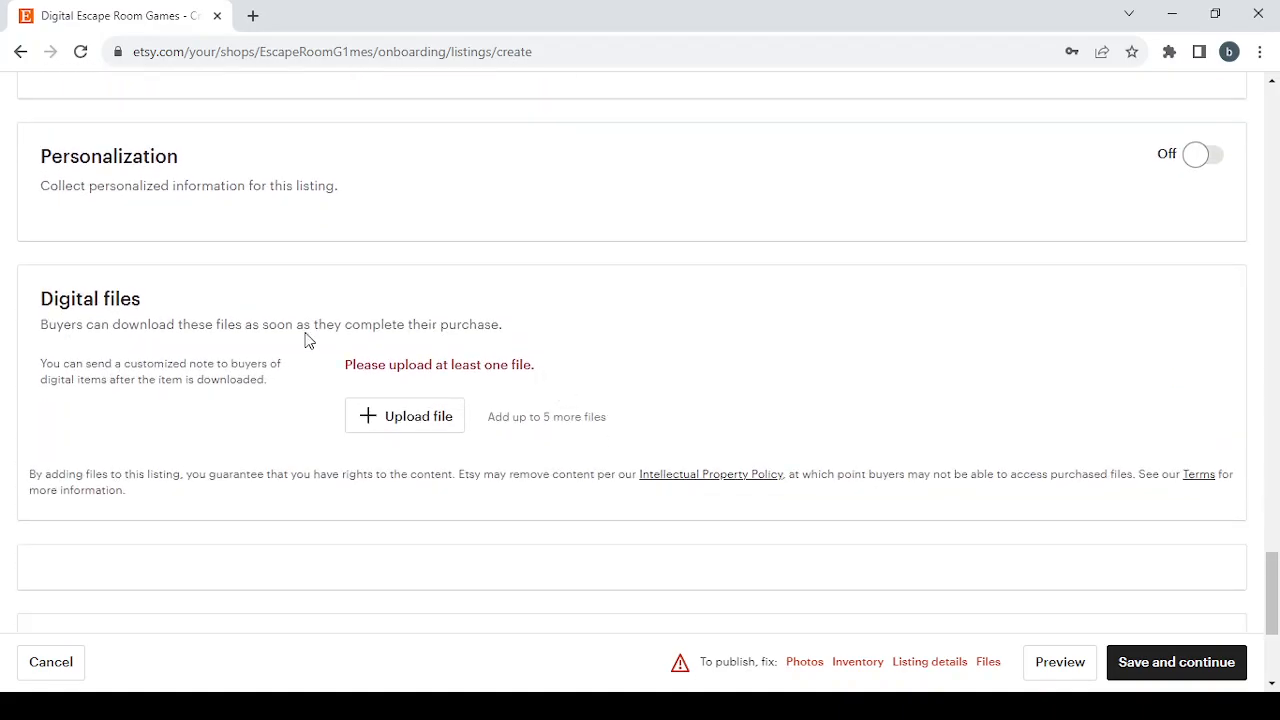
pyautogui.scroll(-1, 306, 340)
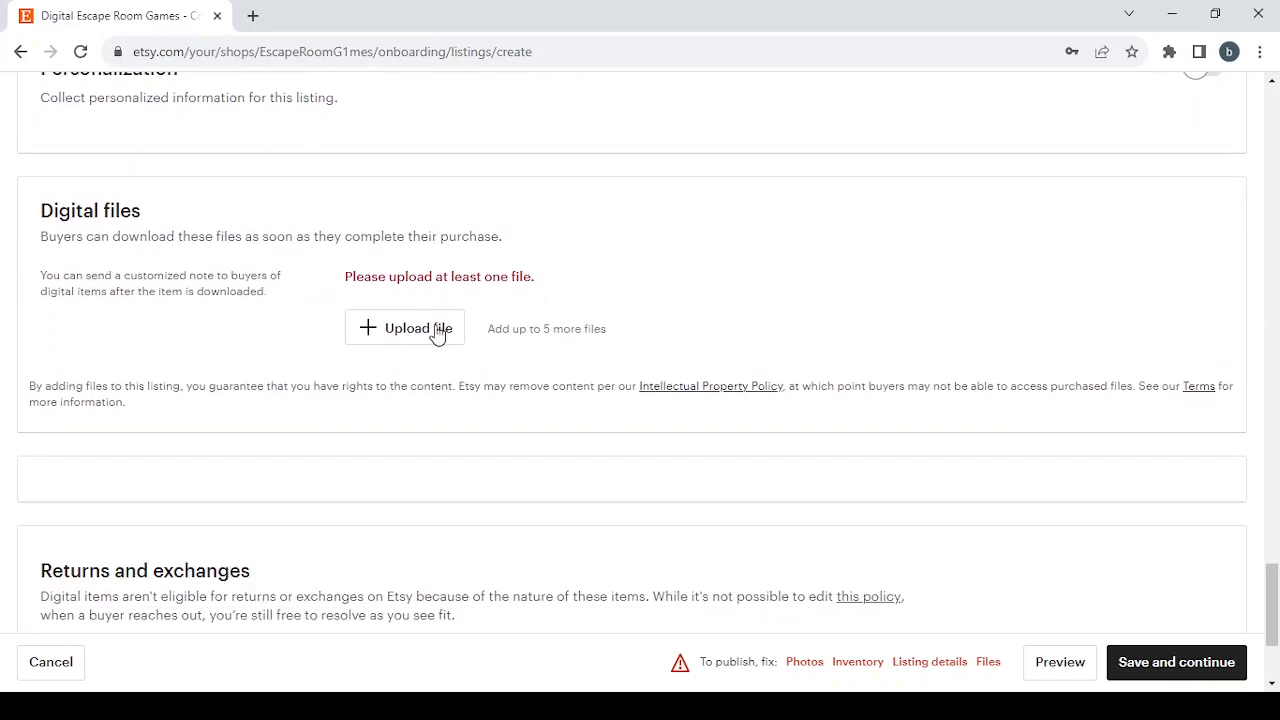
pyautogui.click(520, 706)
pyautogui.scroll(-3, 560, 330)
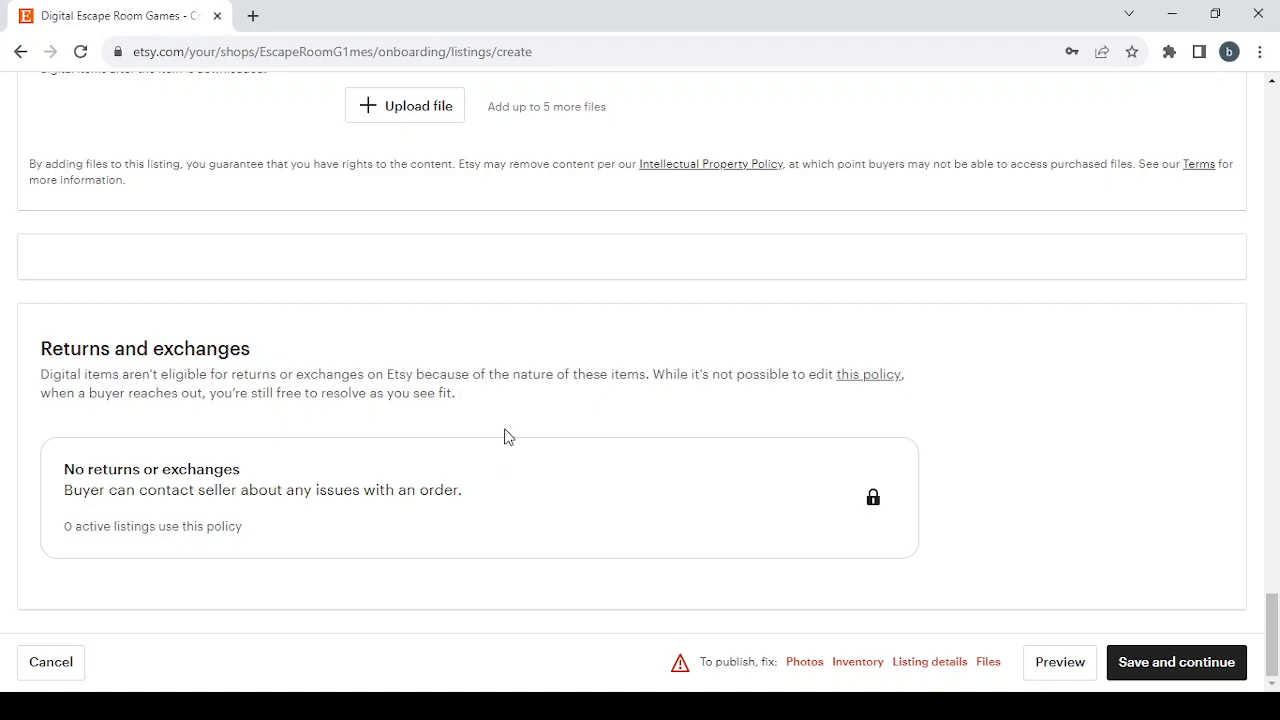
pyautogui.scroll(1, 505, 436)
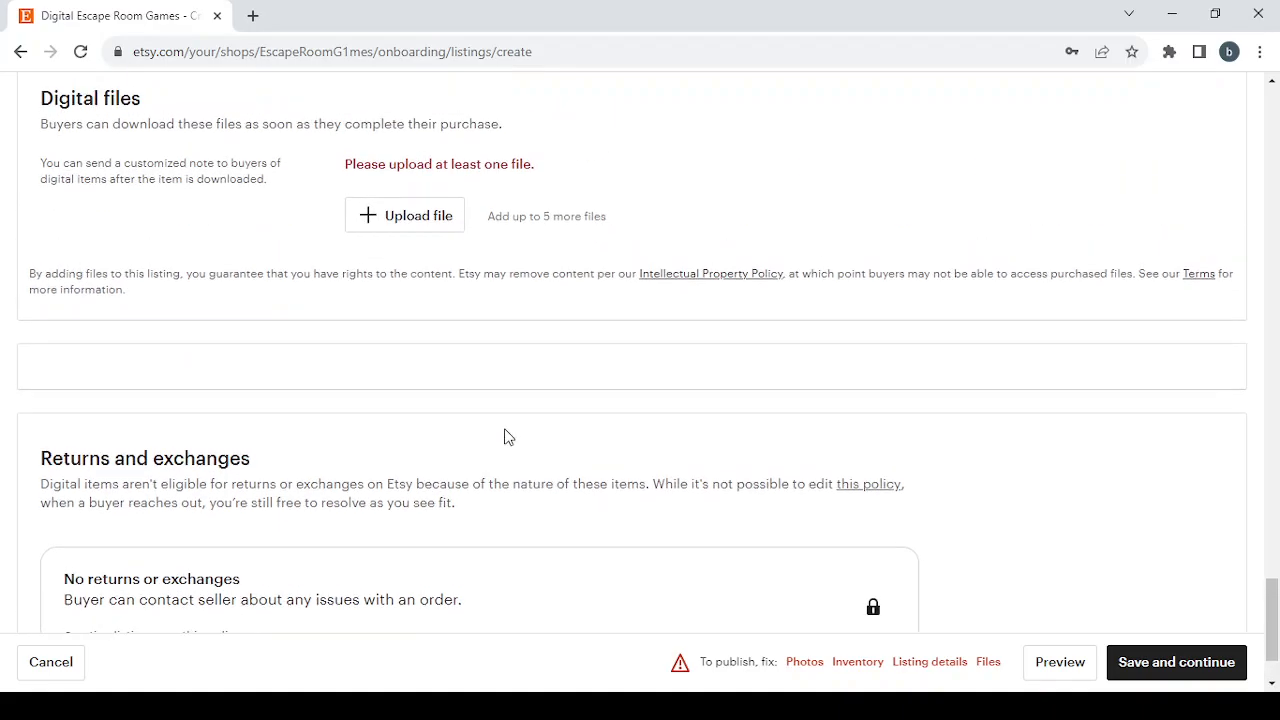
pyautogui.scroll(-1, 505, 436)
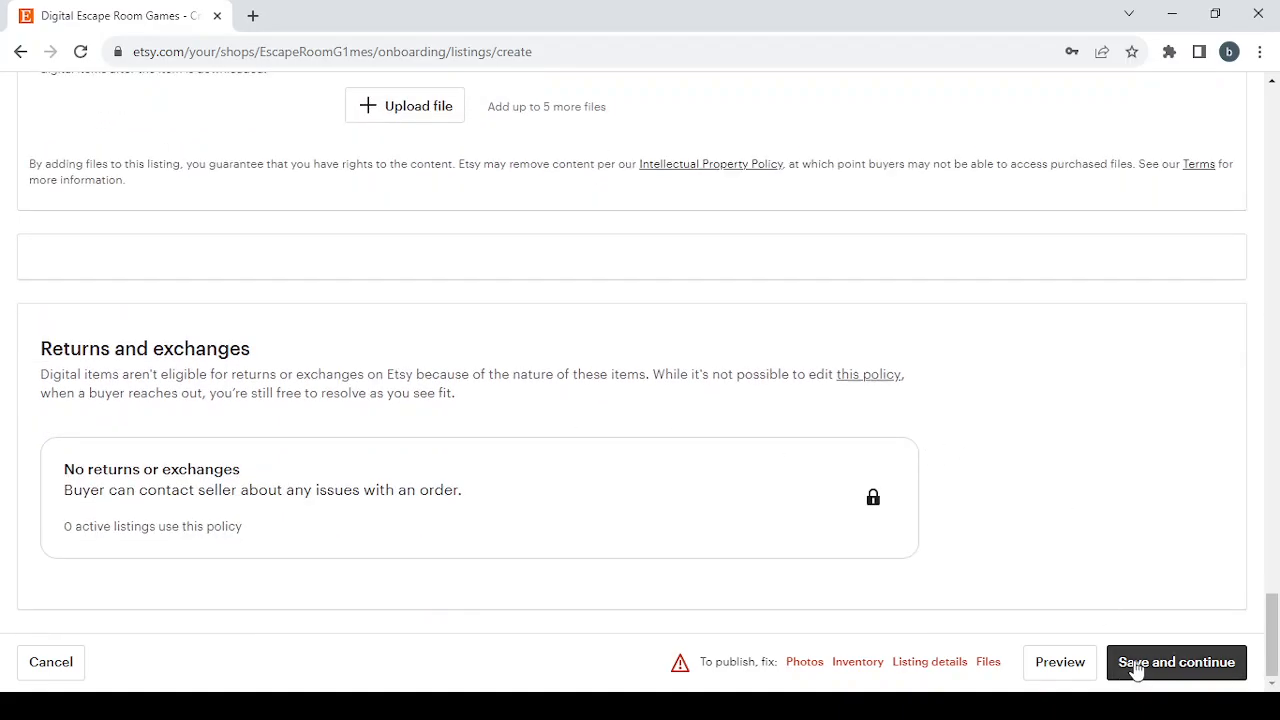